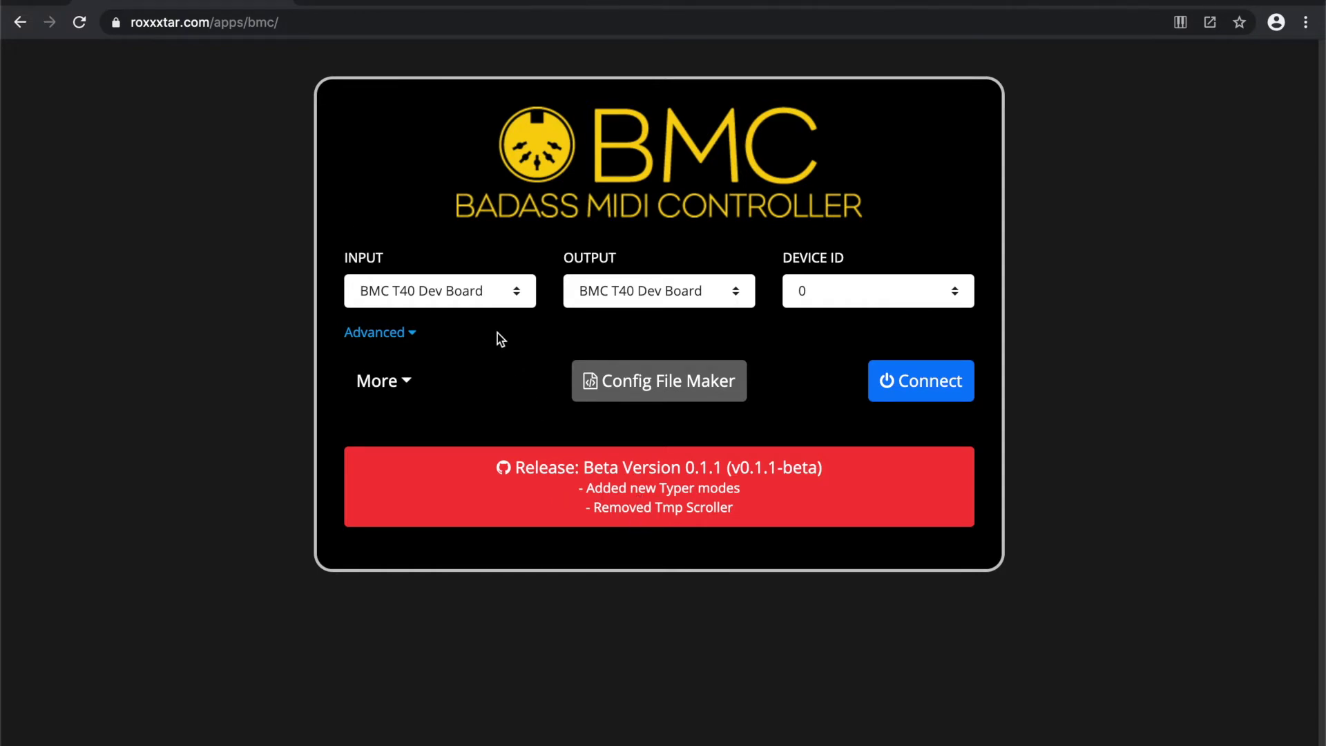
Step: Check the MIDI input and device ID choices, keep BMC T40 Dev Board and ID 0, and connect to the device
{"action": "left_click", "coordinate": [488, 302]}
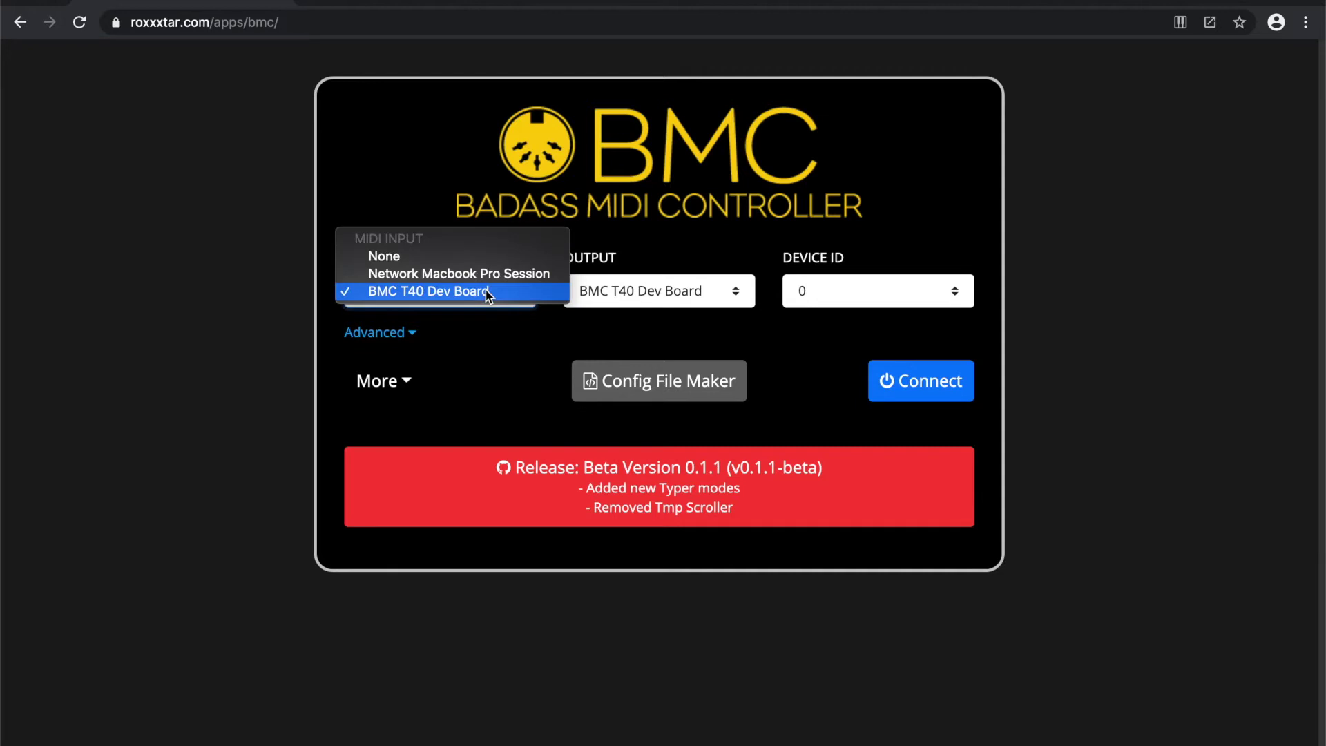
{"action": "left_click", "coordinate": [612, 163]}
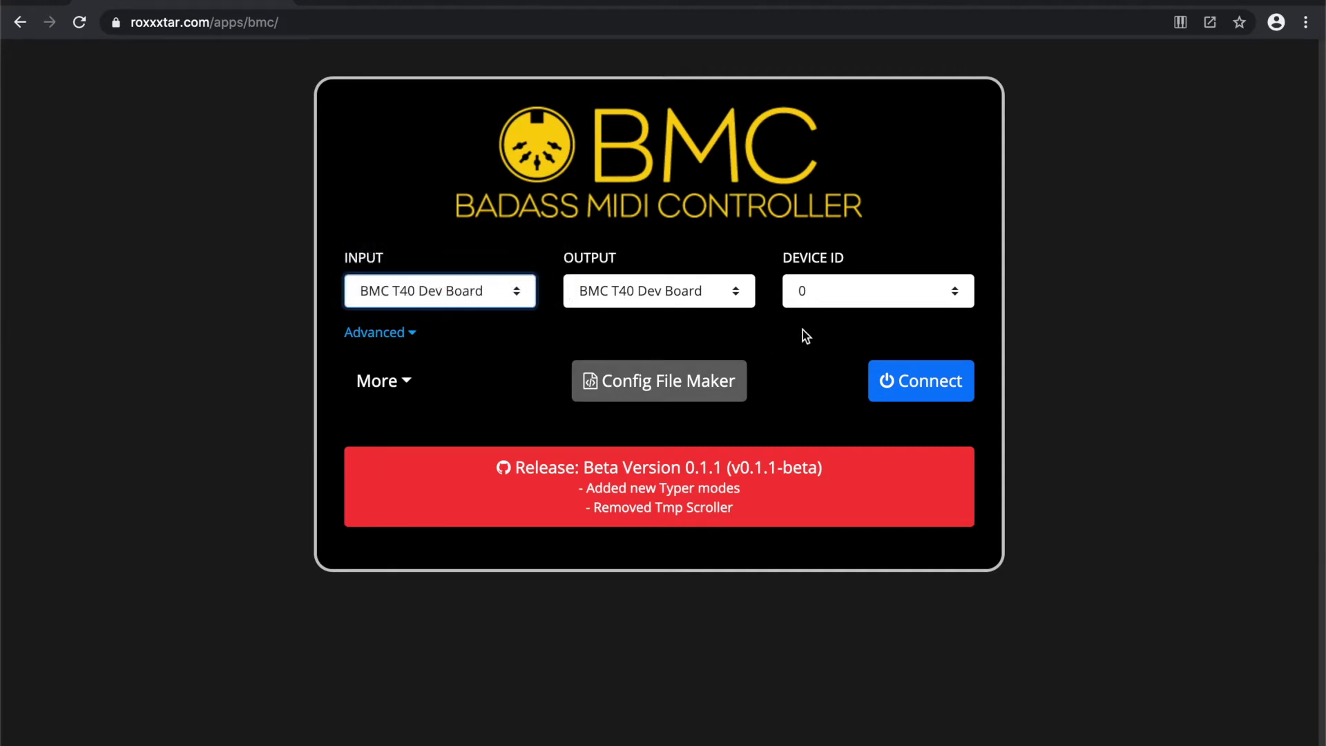
{"action": "left_click", "coordinate": [827, 292]}
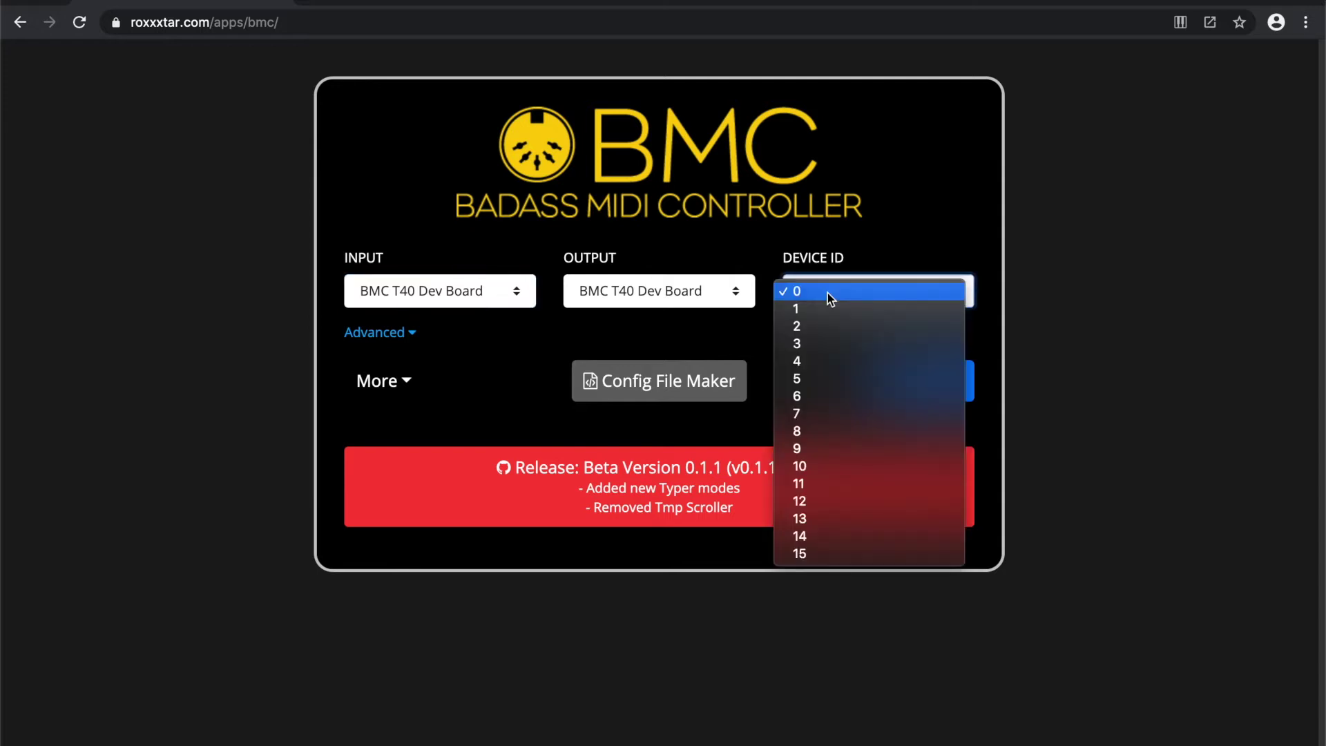
{"action": "left_click", "coordinate": [858, 118]}
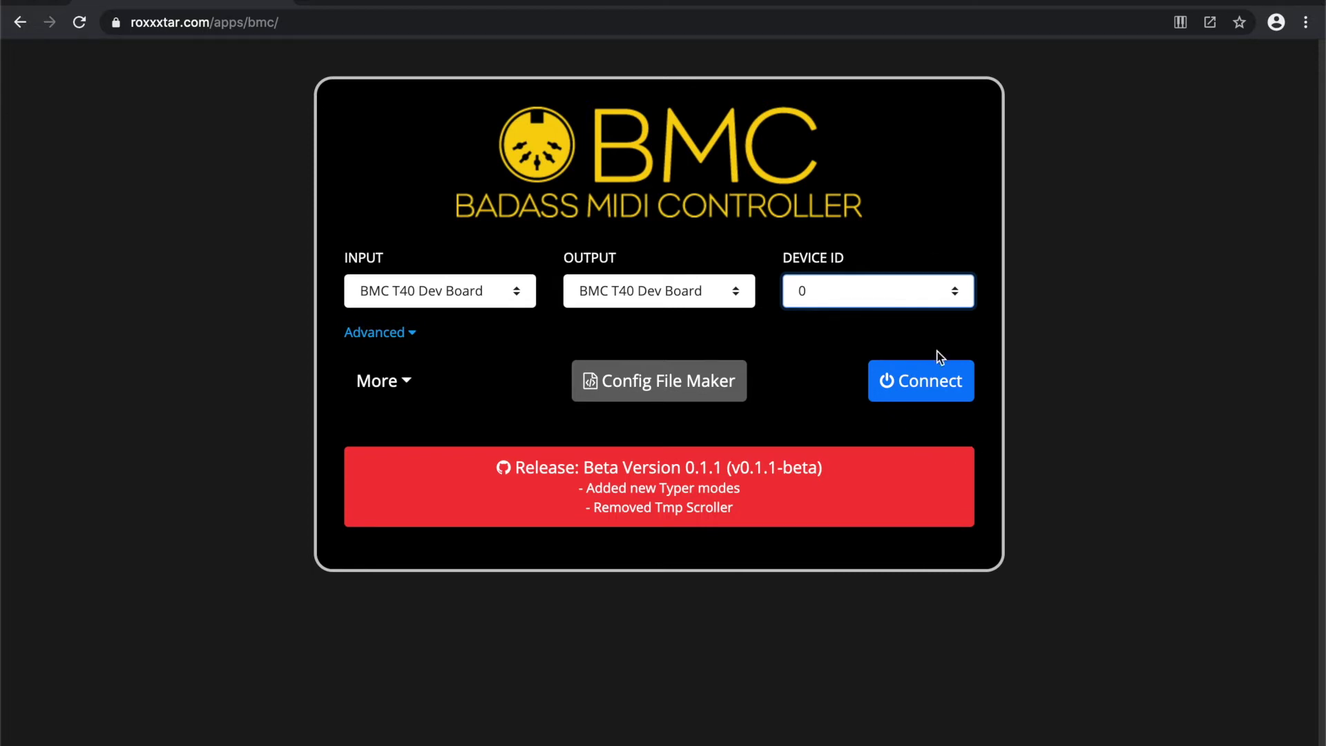
{"action": "left_click", "coordinate": [923, 389]}
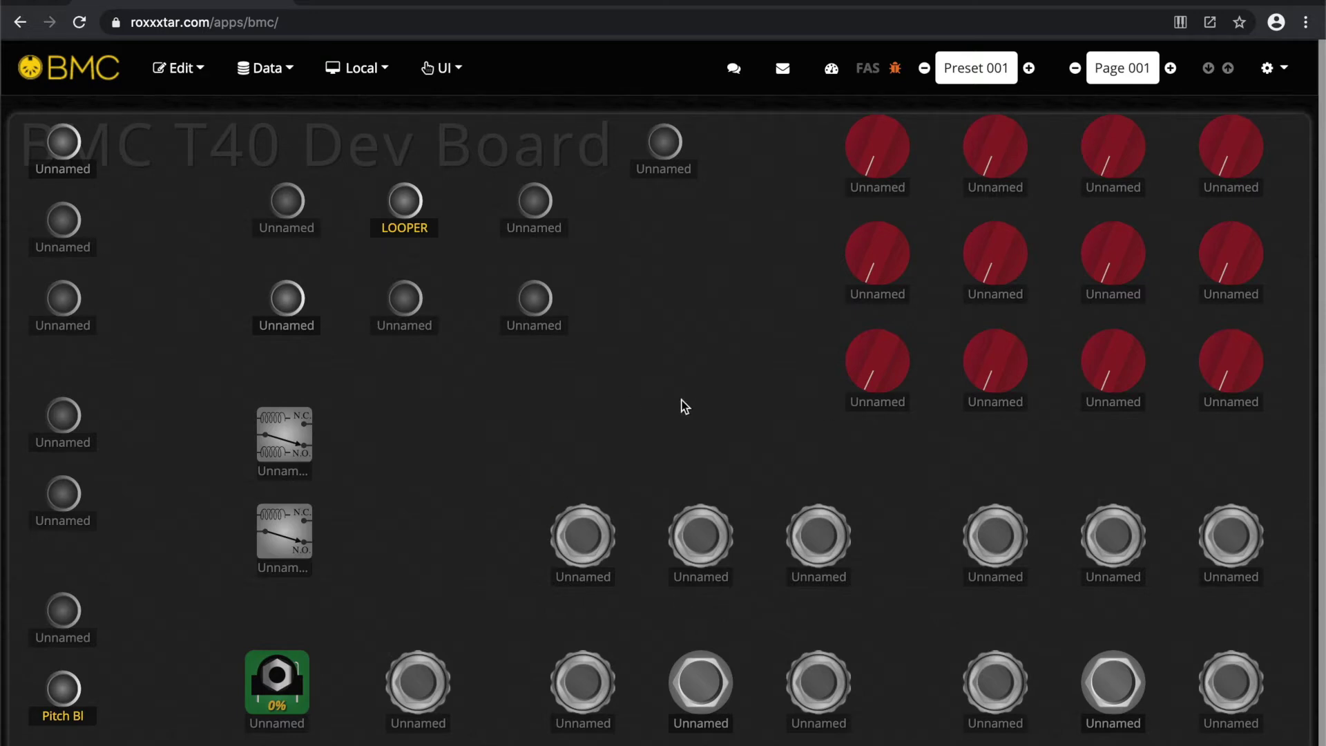
Step: Open the first event of Button #3 on Page 1, name it CC, and keep its trigger as Press
{"action": "left_click", "coordinate": [700, 703]}
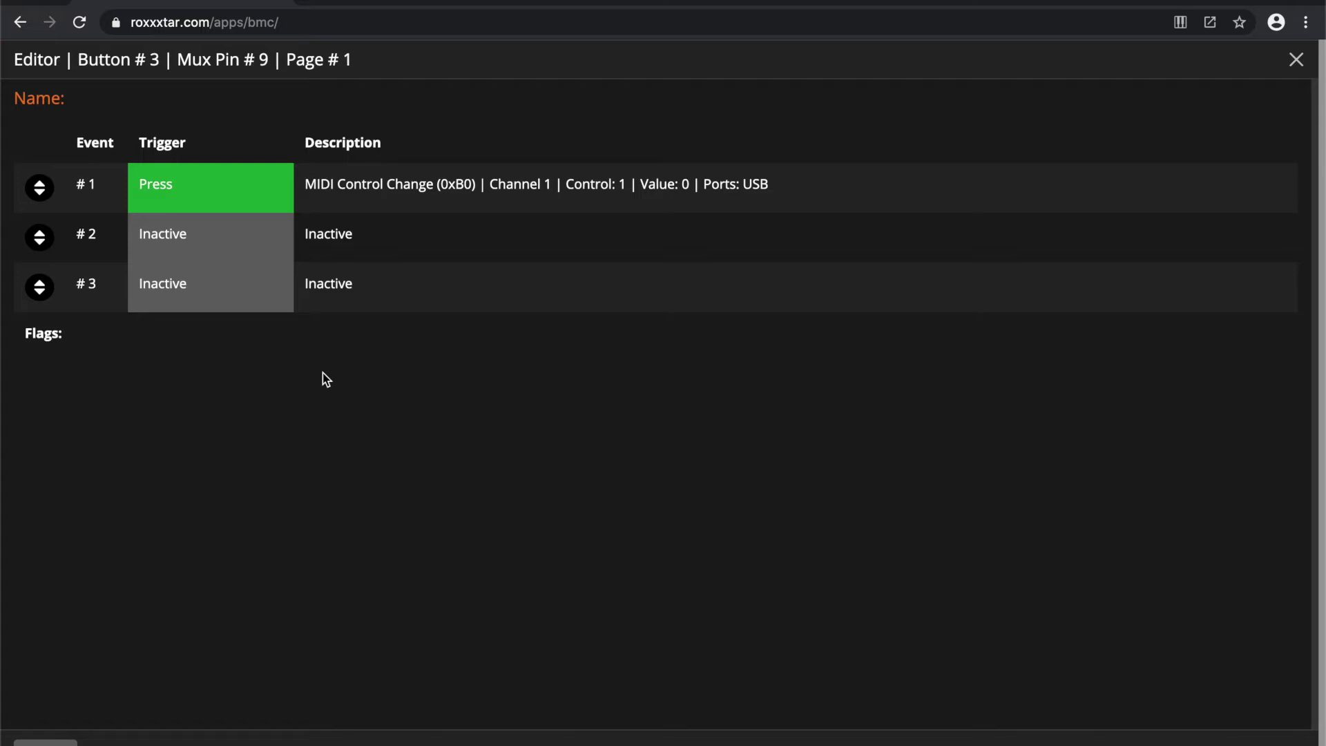
{"action": "mouse_move", "coordinate": [41, 192]}
{"action": "left_mouse_down"}
{"action": "mouse_move", "coordinate": [47, 266]}
{"action": "mouse_move", "coordinate": [52, 181]}
{"action": "left_mouse_up"}
{"action": "left_click", "coordinate": [346, 186]}
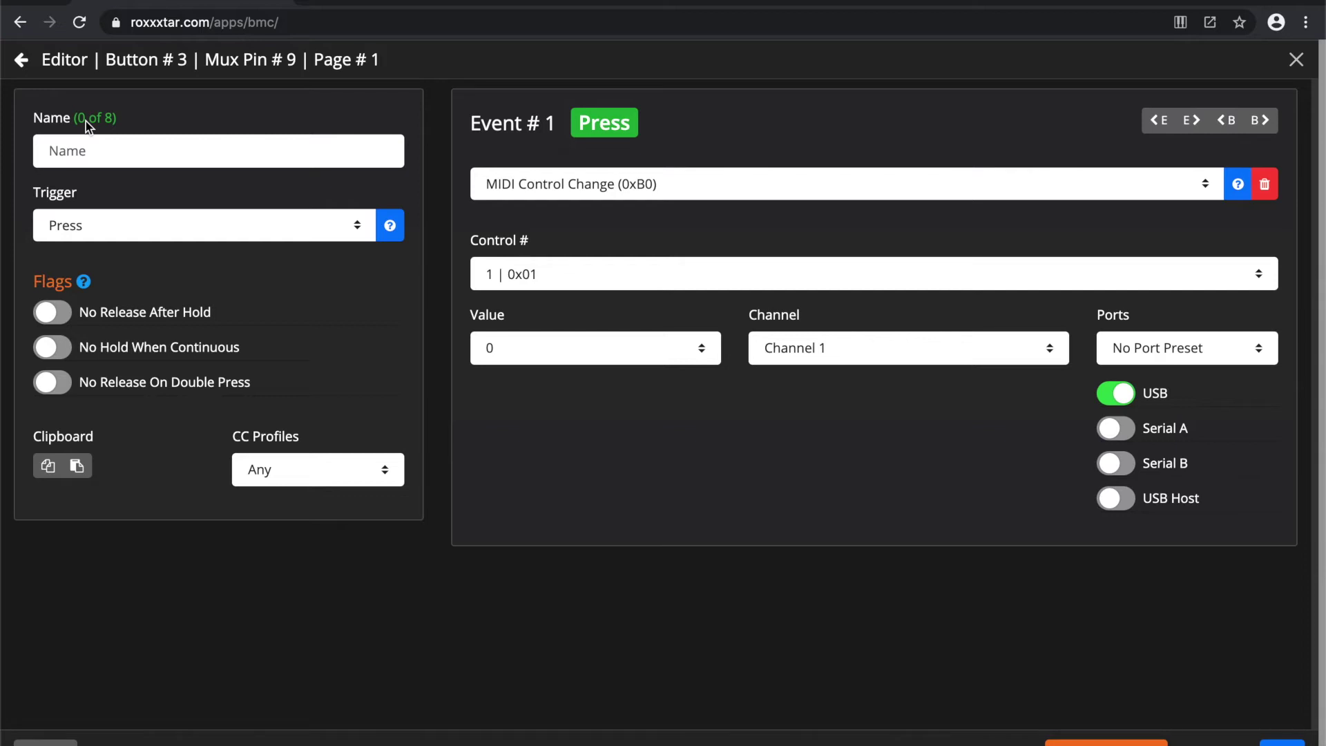
{"action": "left_click", "coordinate": [93, 158]}
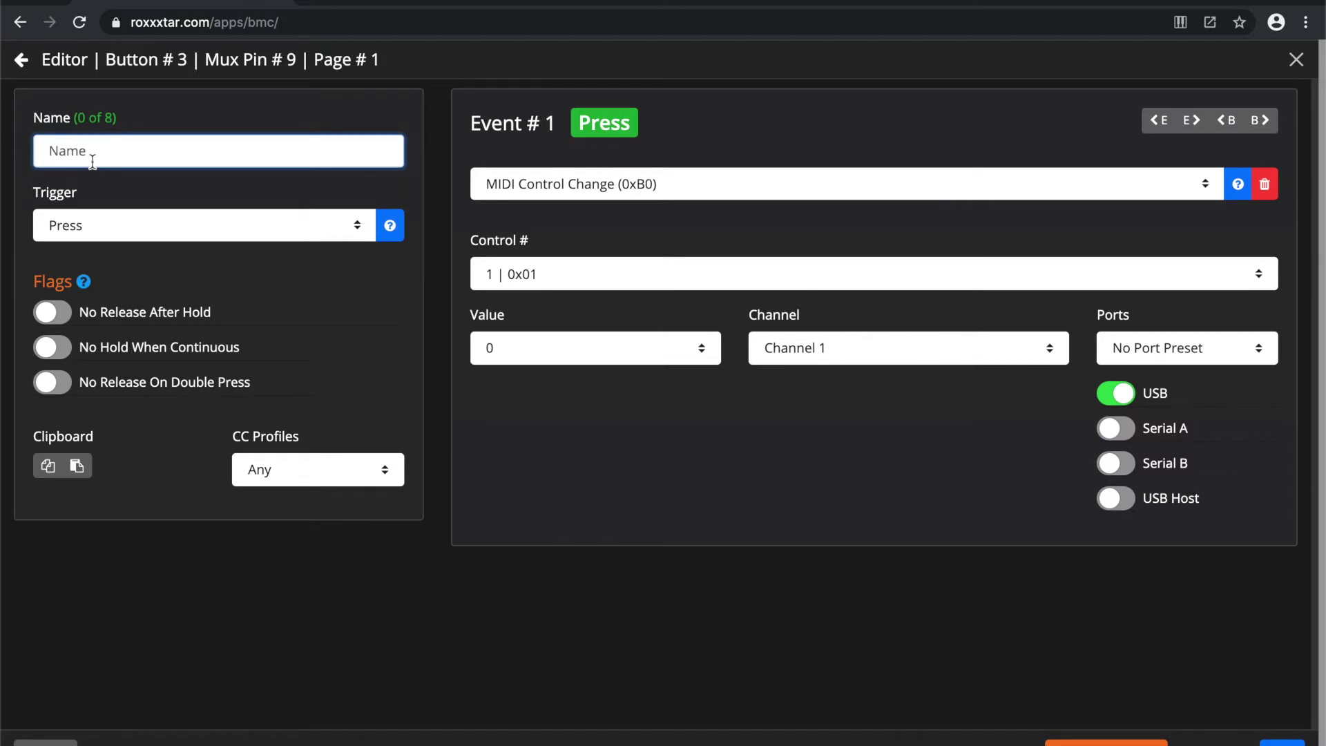
{"action": "type", "text": "CC"}
{"action": "left_click", "coordinate": [132, 232]}
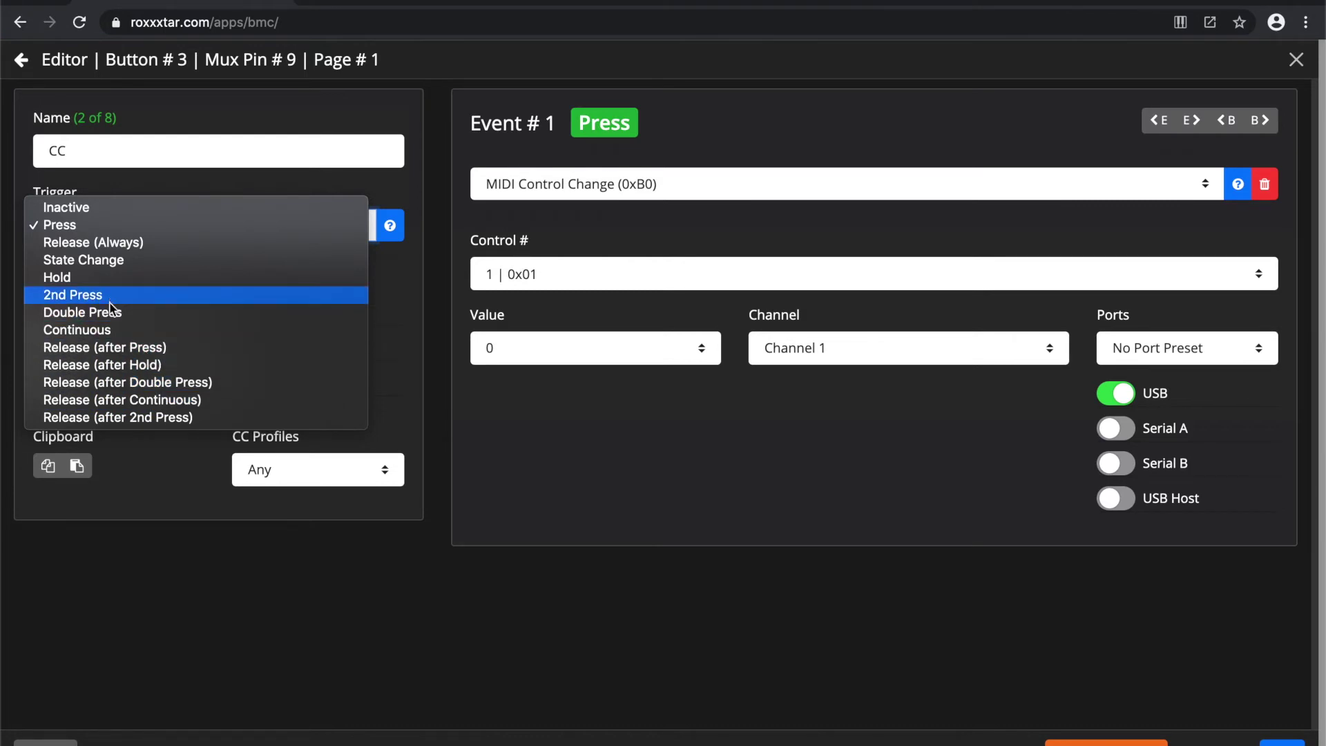
{"action": "left_click", "coordinate": [613, 417]}
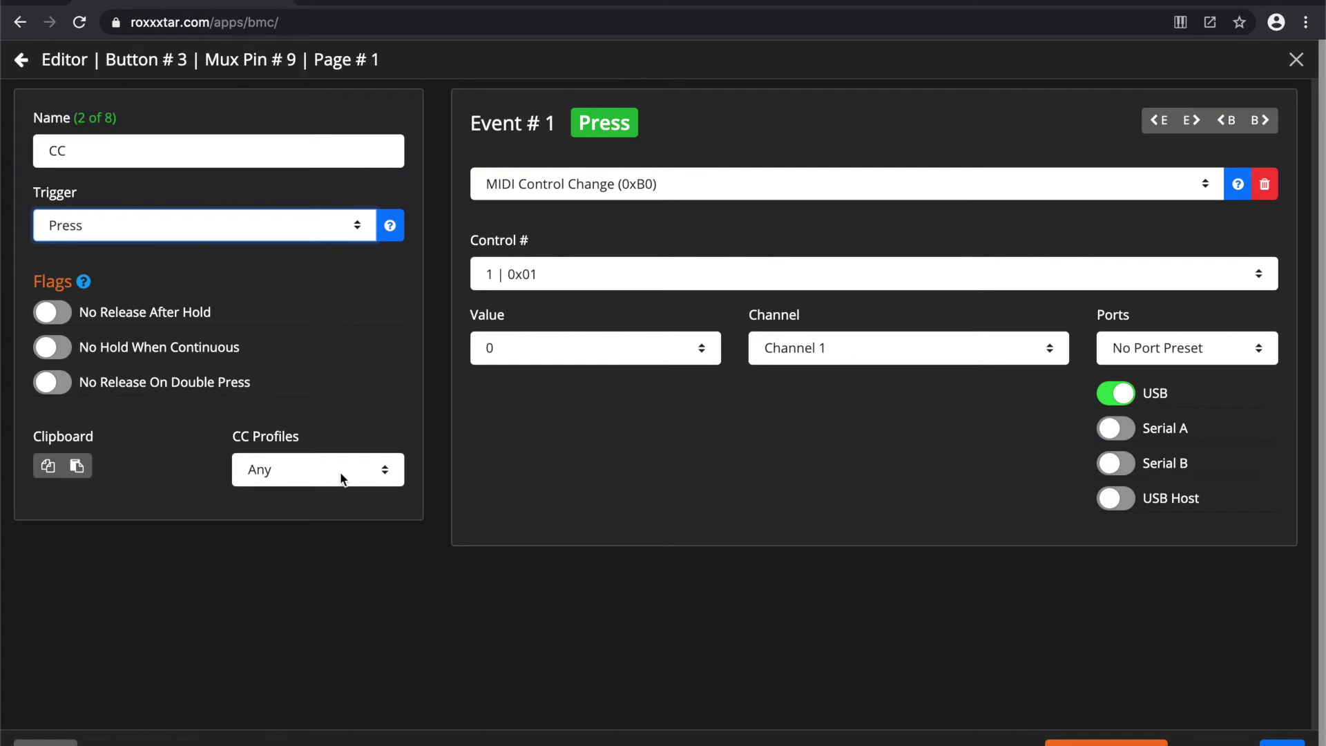
Step: Apply the Chase Bliss Audio Tonal Recall CC profile, look through its control numbers, and return the profile to Any
{"action": "left_click", "coordinate": [302, 477]}
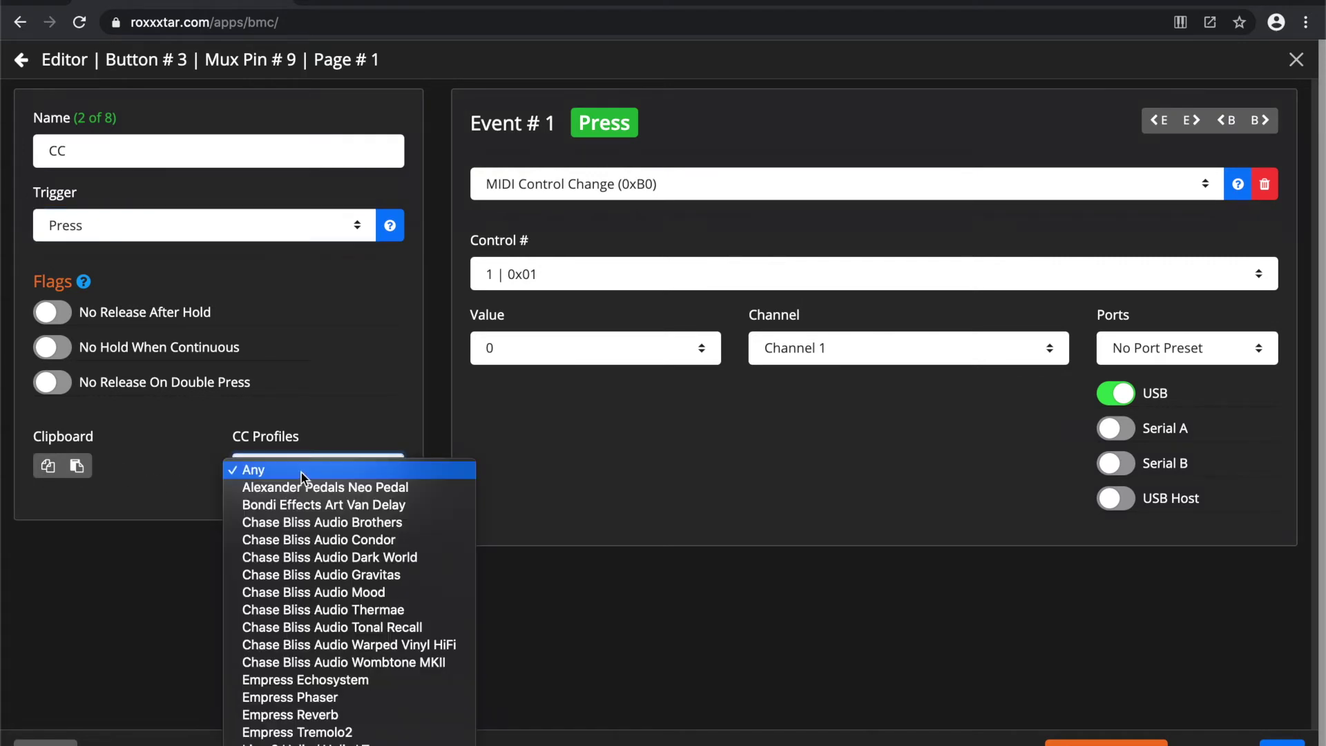
{"action": "left_click", "coordinate": [150, 651]}
{"action": "left_click", "coordinate": [346, 456]}
{"action": "left_click", "coordinate": [345, 627]}
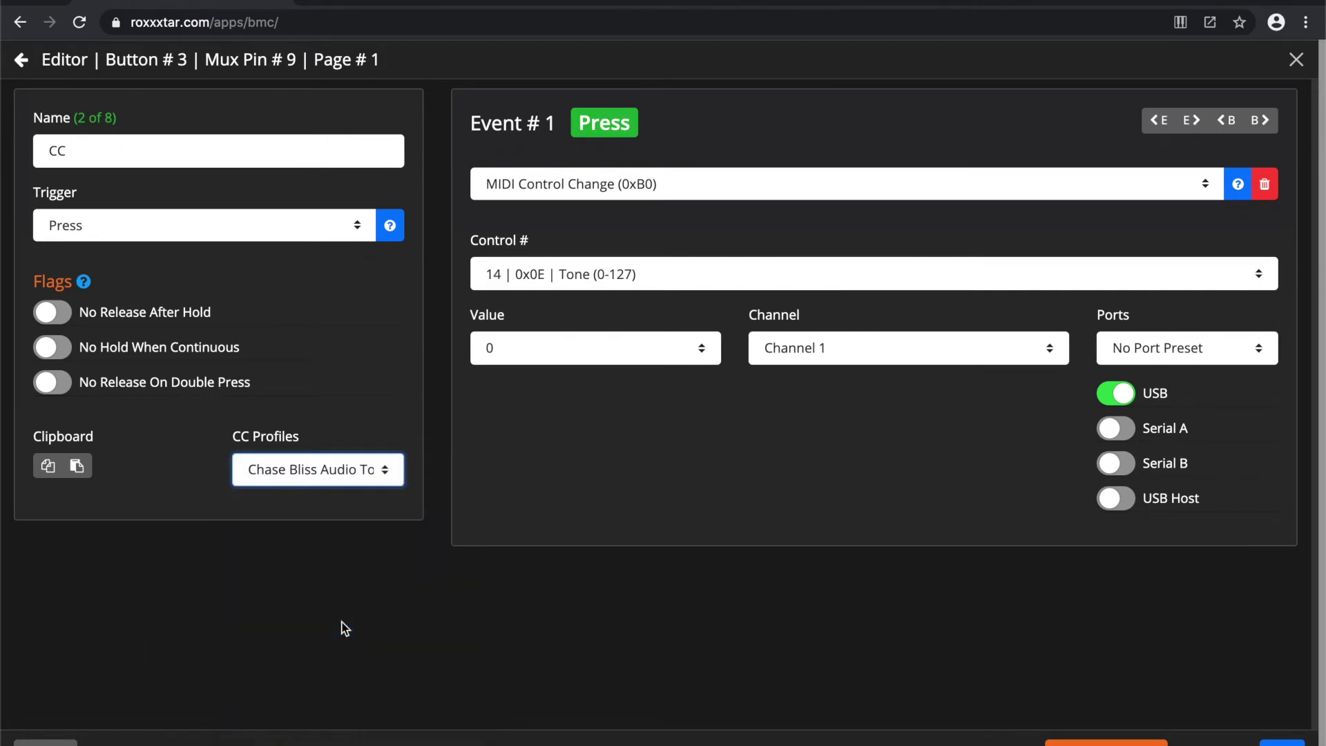
{"action": "left_click", "coordinate": [582, 285]}
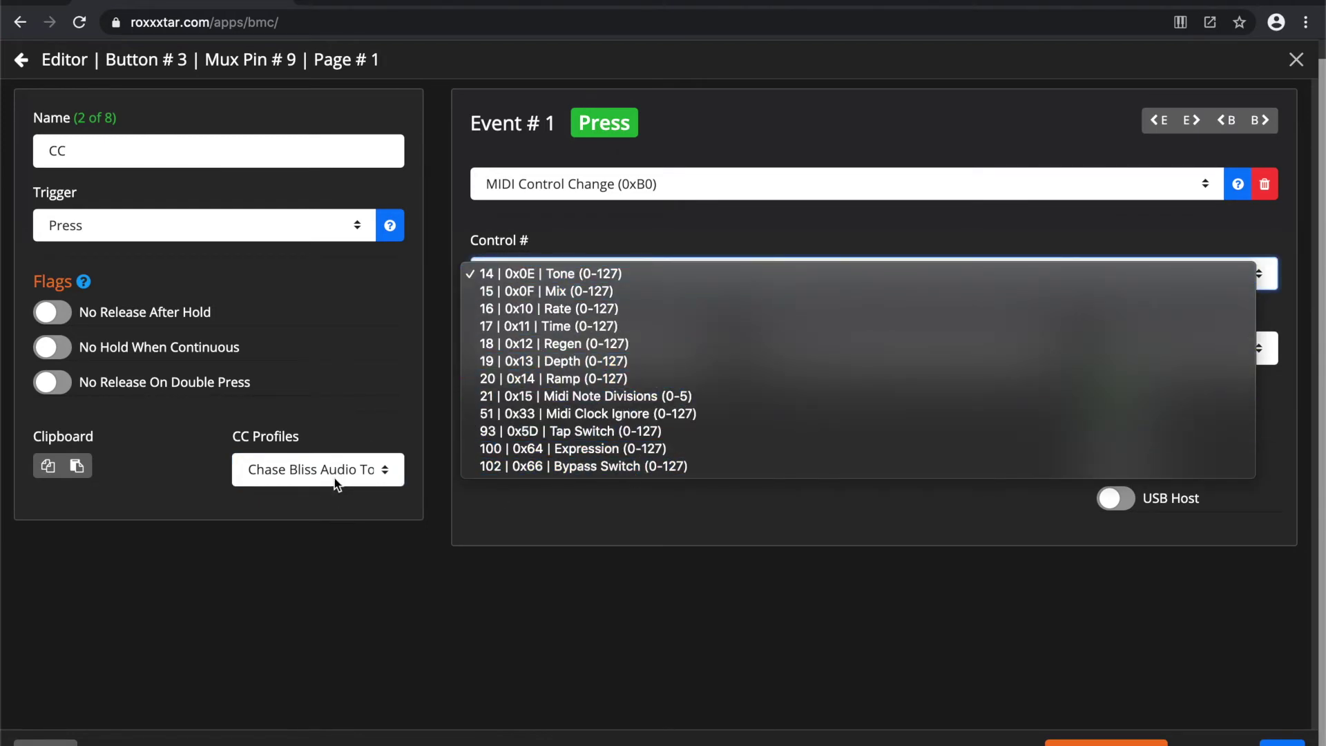
{"action": "left_click", "coordinate": [371, 482]}
{"action": "left_click", "coordinate": [369, 476]}
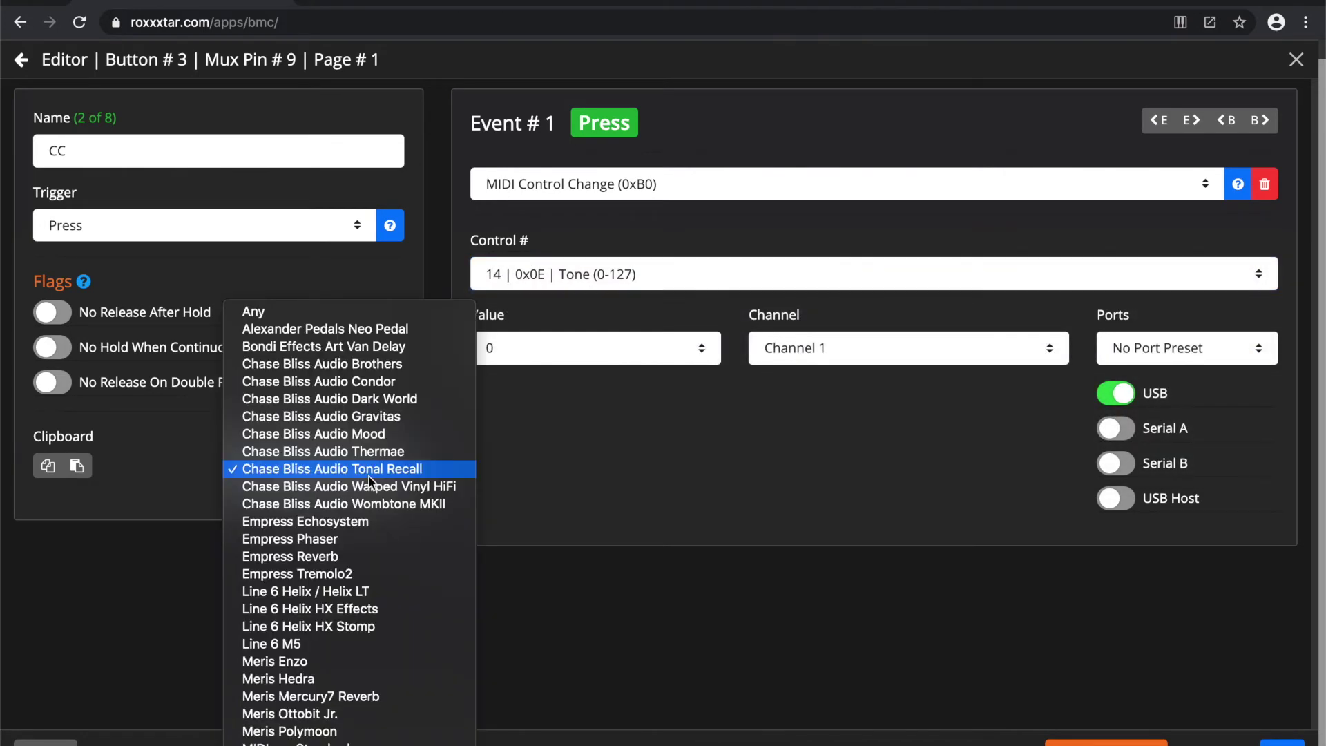
{"action": "left_click", "coordinate": [318, 314]}
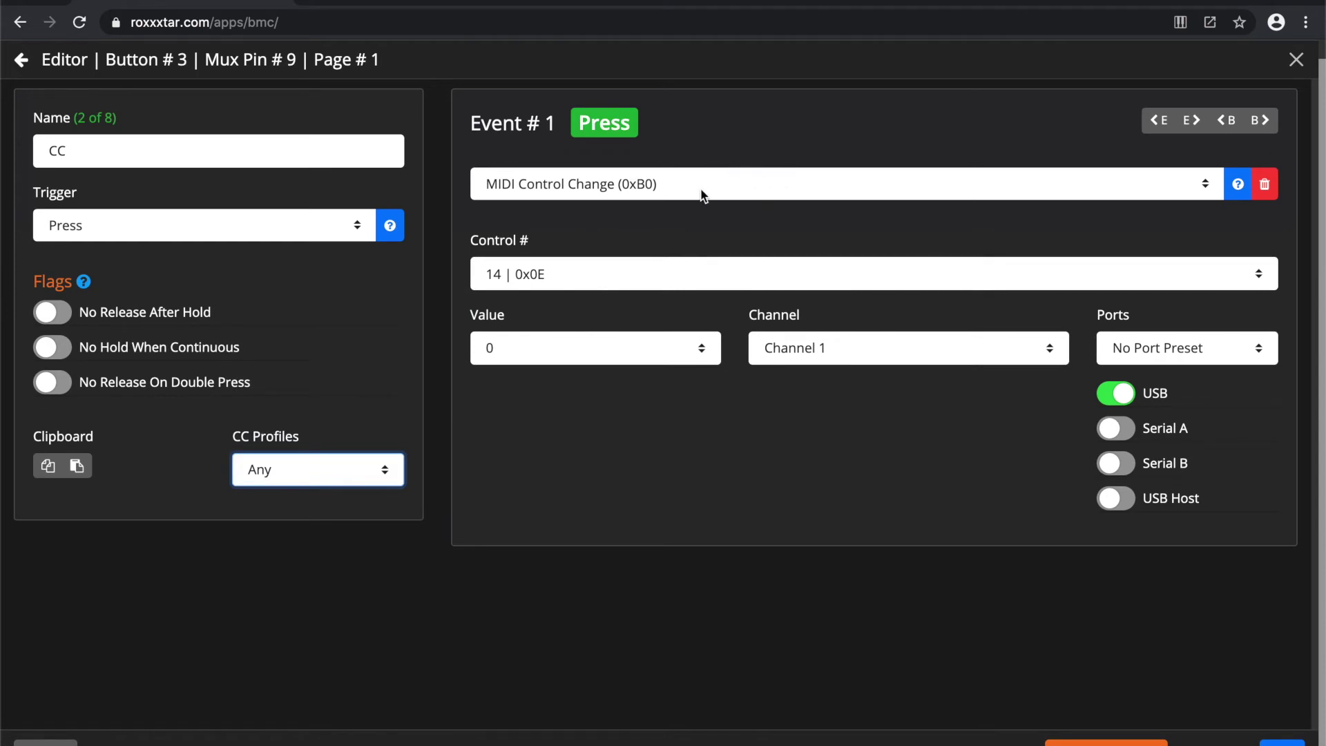
Step: Look through the event types available for Event #1, keeping MIDI Control Change (0xB0)
{"action": "left_click", "coordinate": [767, 184]}
{"action": "scroll", "coordinate": [767, 184], "scroll_direction": "up", "scroll_amount": 5}
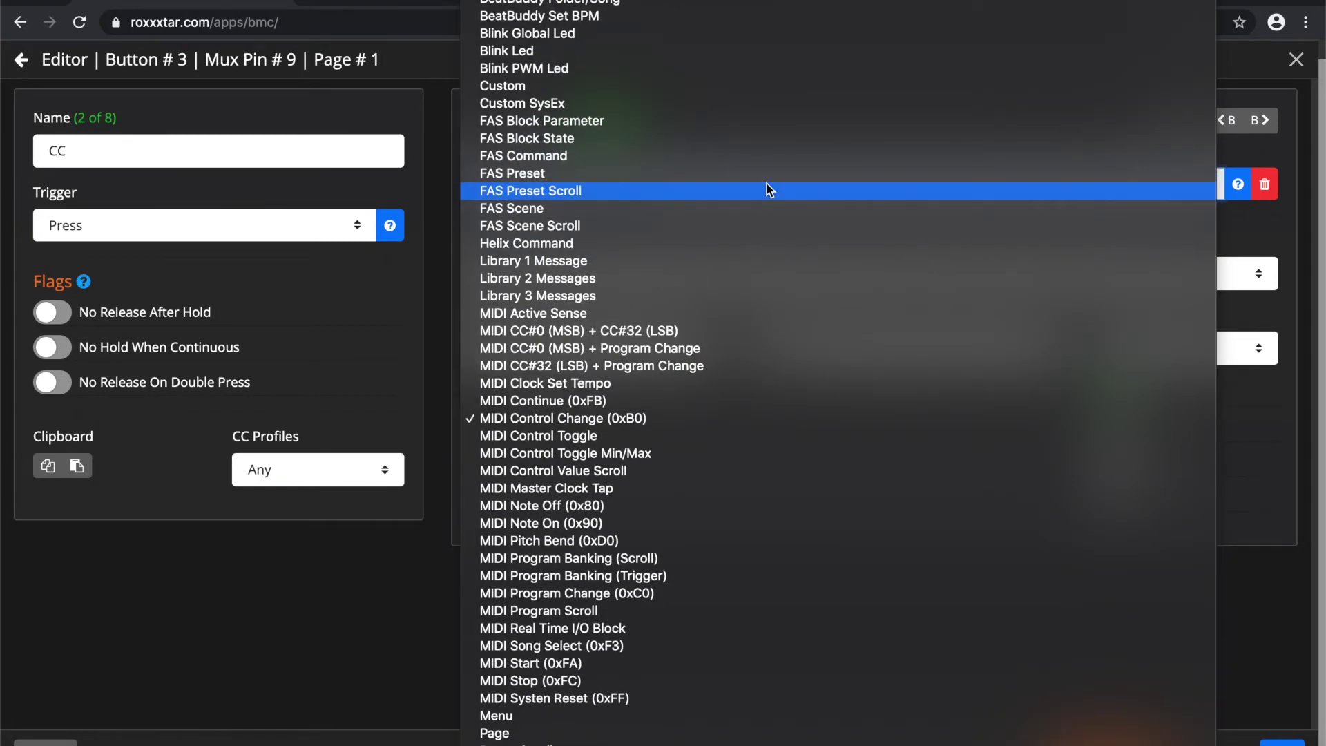
{"action": "scroll", "coordinate": [767, 184], "scroll_direction": "down", "scroll_amount": 6}
{"action": "scroll", "coordinate": [767, 184], "scroll_direction": "up", "scroll_amount": 5}
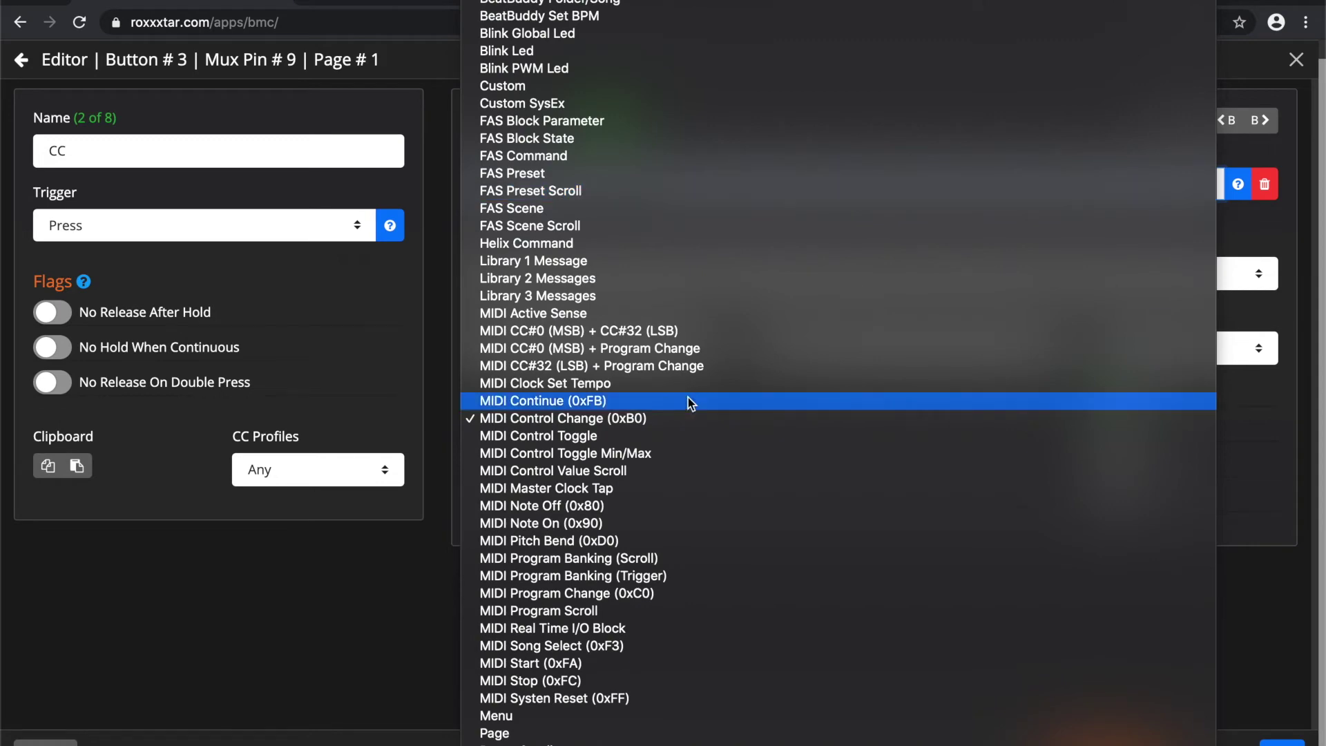
{"action": "scroll", "coordinate": [688, 396], "scroll_direction": "down", "scroll_amount": 5}
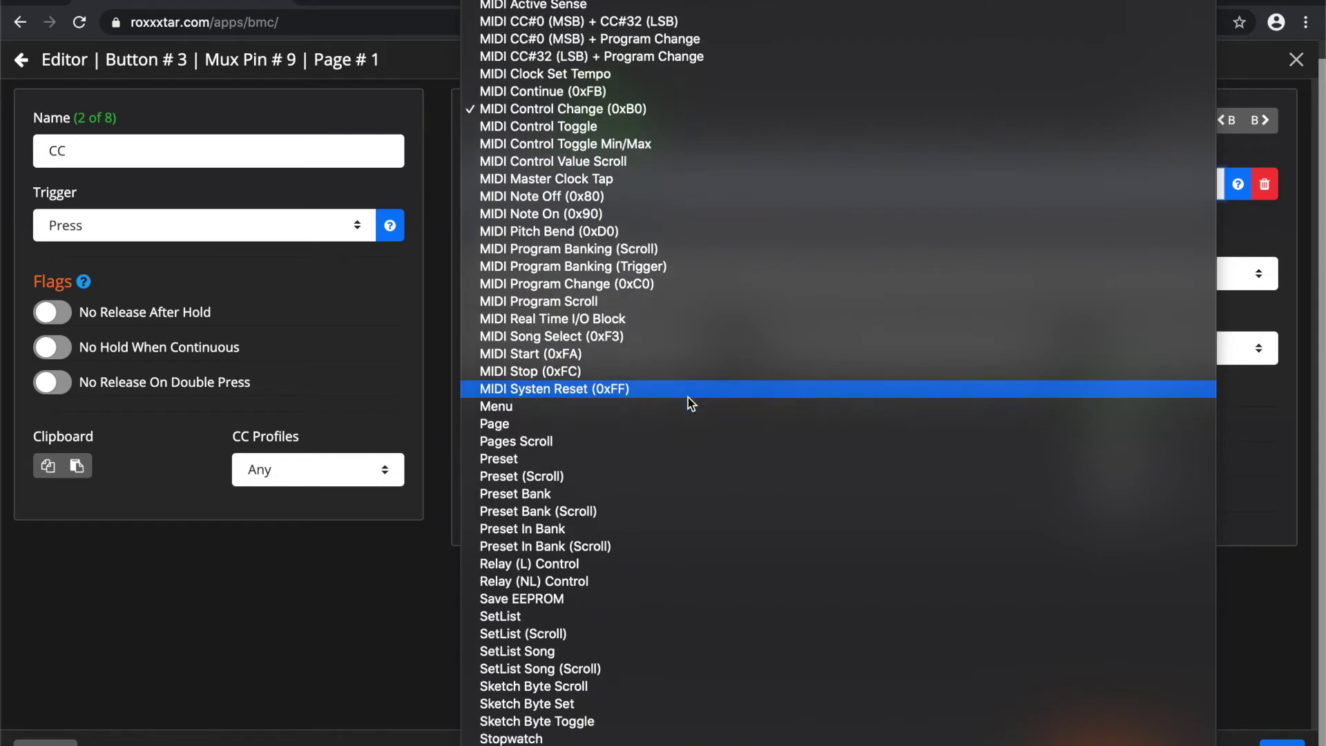
{"action": "left_click", "coordinate": [329, 668]}
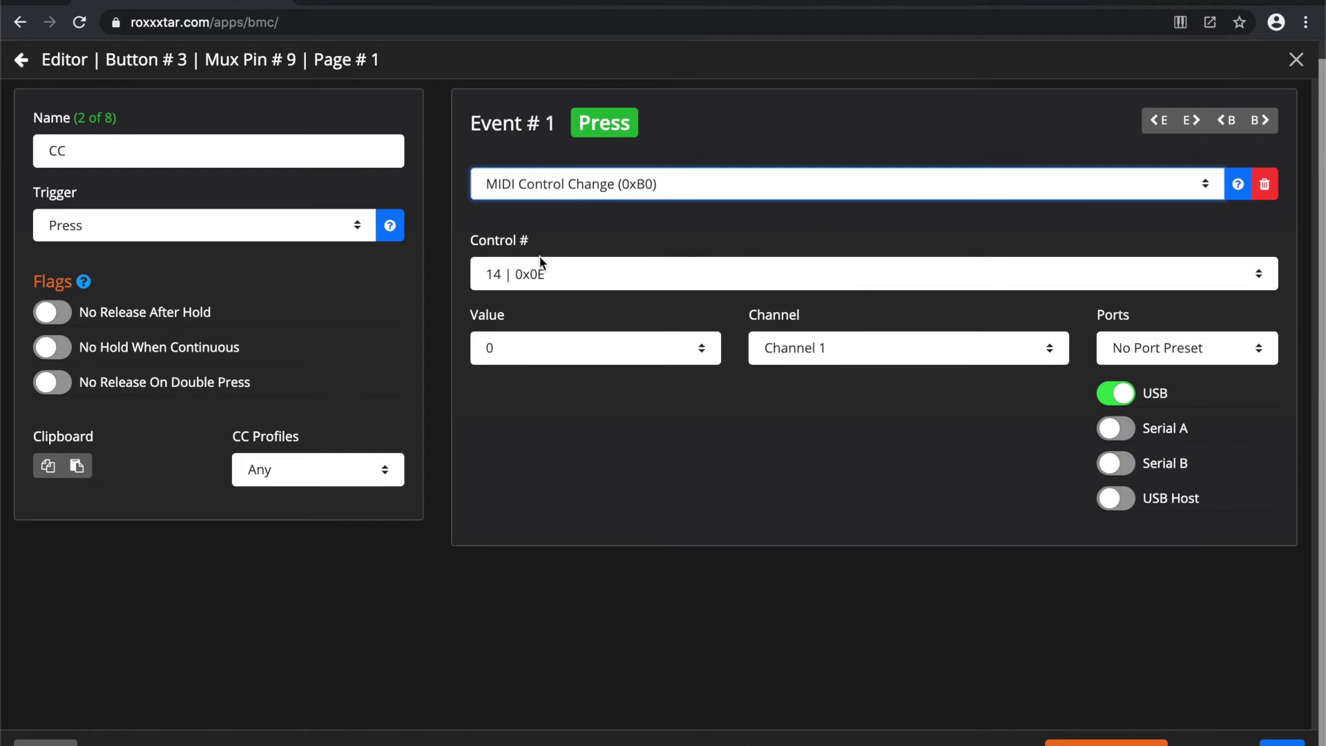
Step: Keep control number 14 for the event and set its value to 127 on Channel 10
{"action": "left_click", "coordinate": [532, 280]}
{"action": "left_click", "coordinate": [531, 280]}
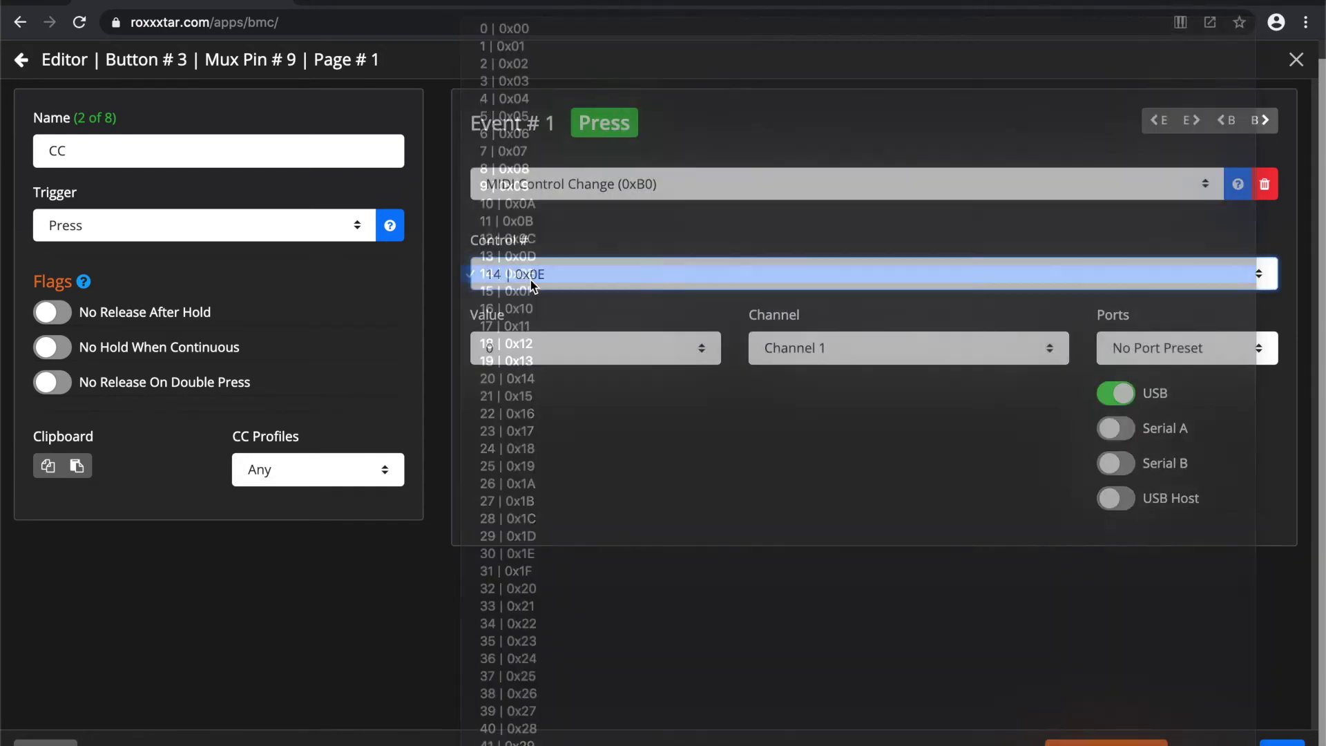
{"action": "left_click", "coordinate": [528, 356]}
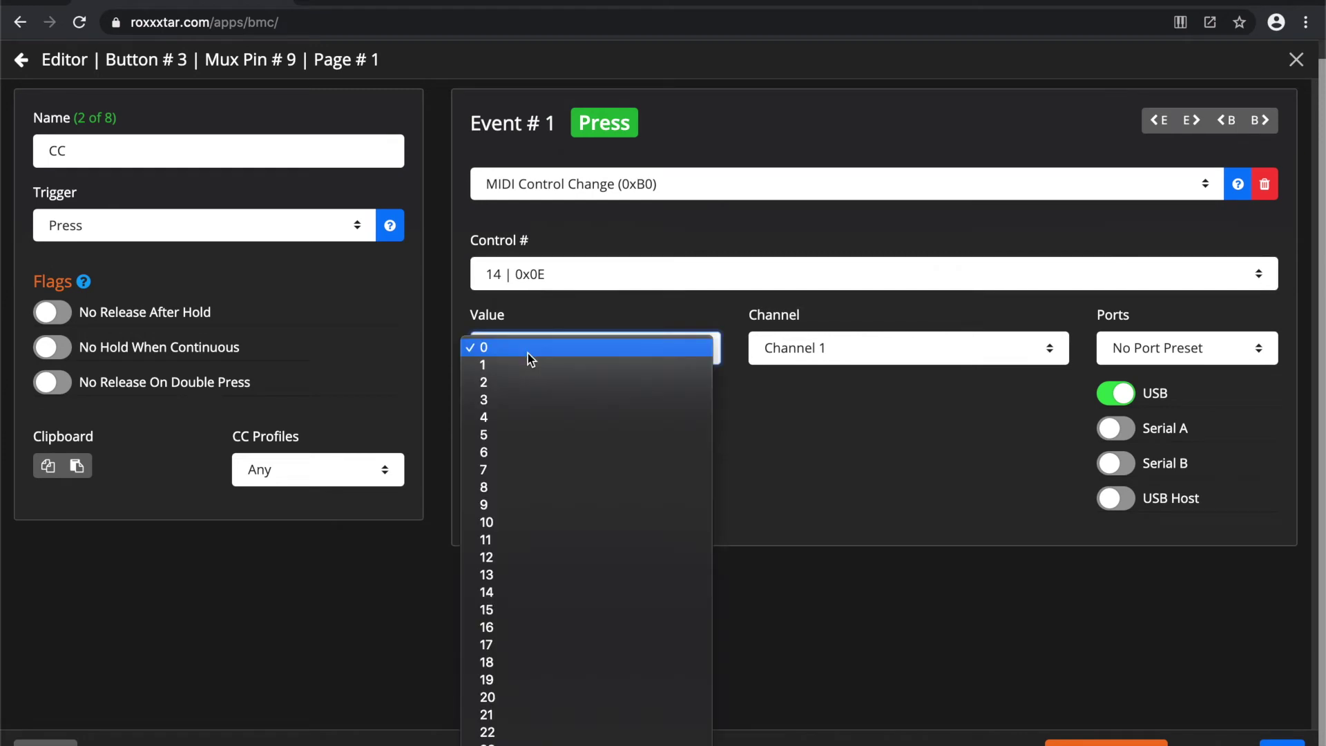
{"action": "scroll", "coordinate": [558, 483], "scroll_direction": "down", "scroll_amount": 10}
{"action": "scroll", "coordinate": [558, 484], "scroll_direction": "down", "scroll_amount": 10}
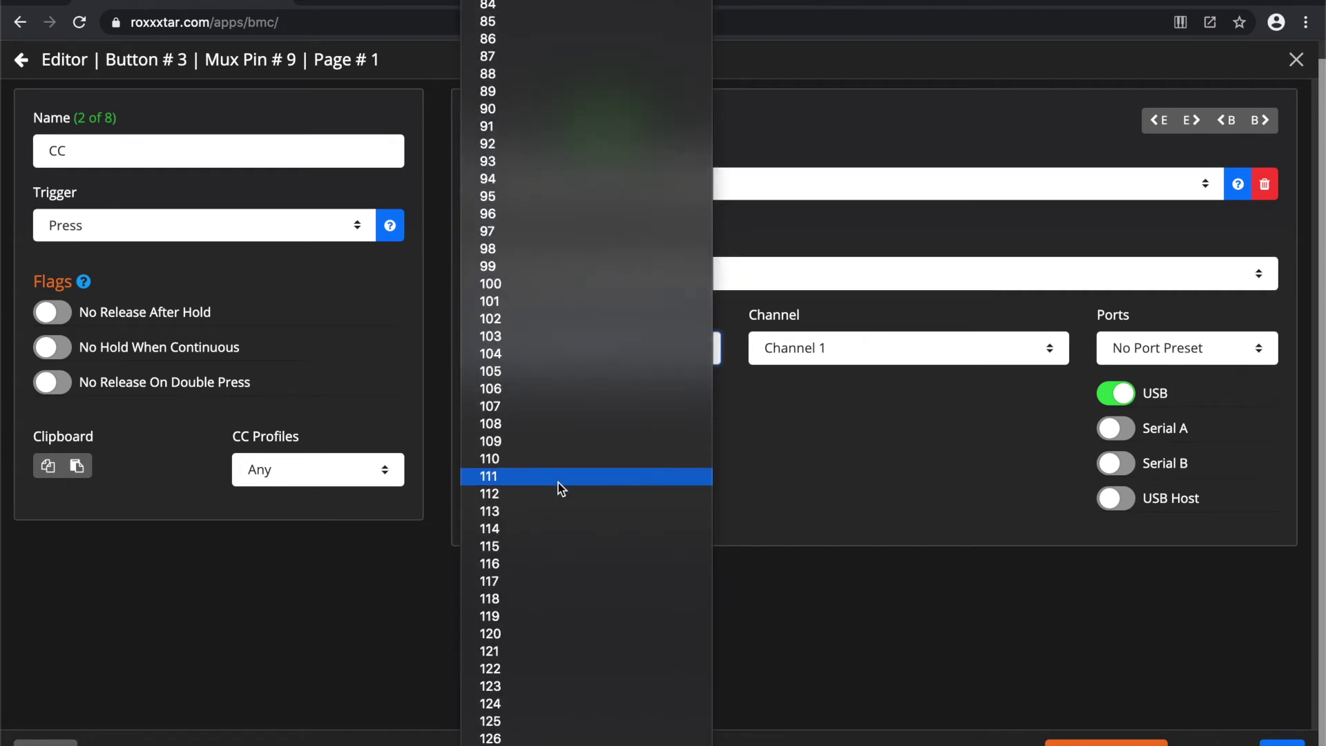
{"action": "left_click", "coordinate": [603, 674]}
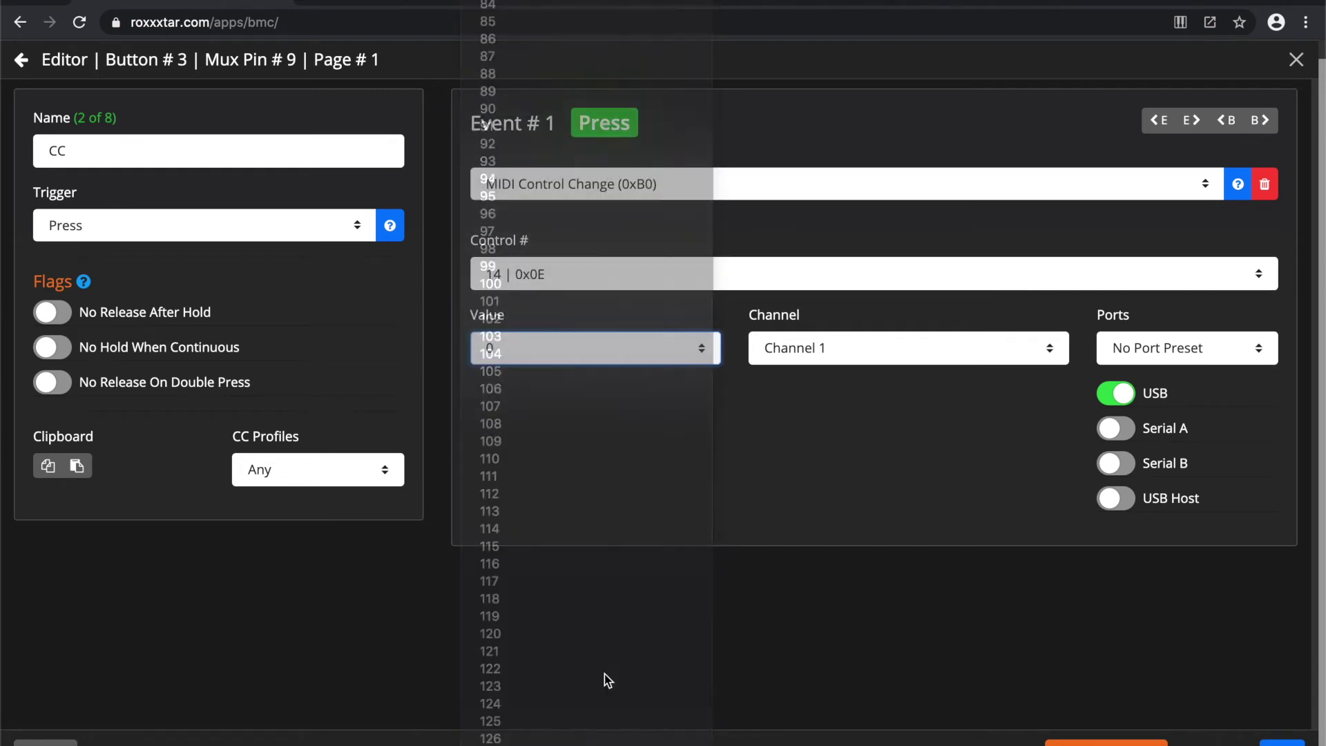
{"action": "left_click", "coordinate": [813, 364]}
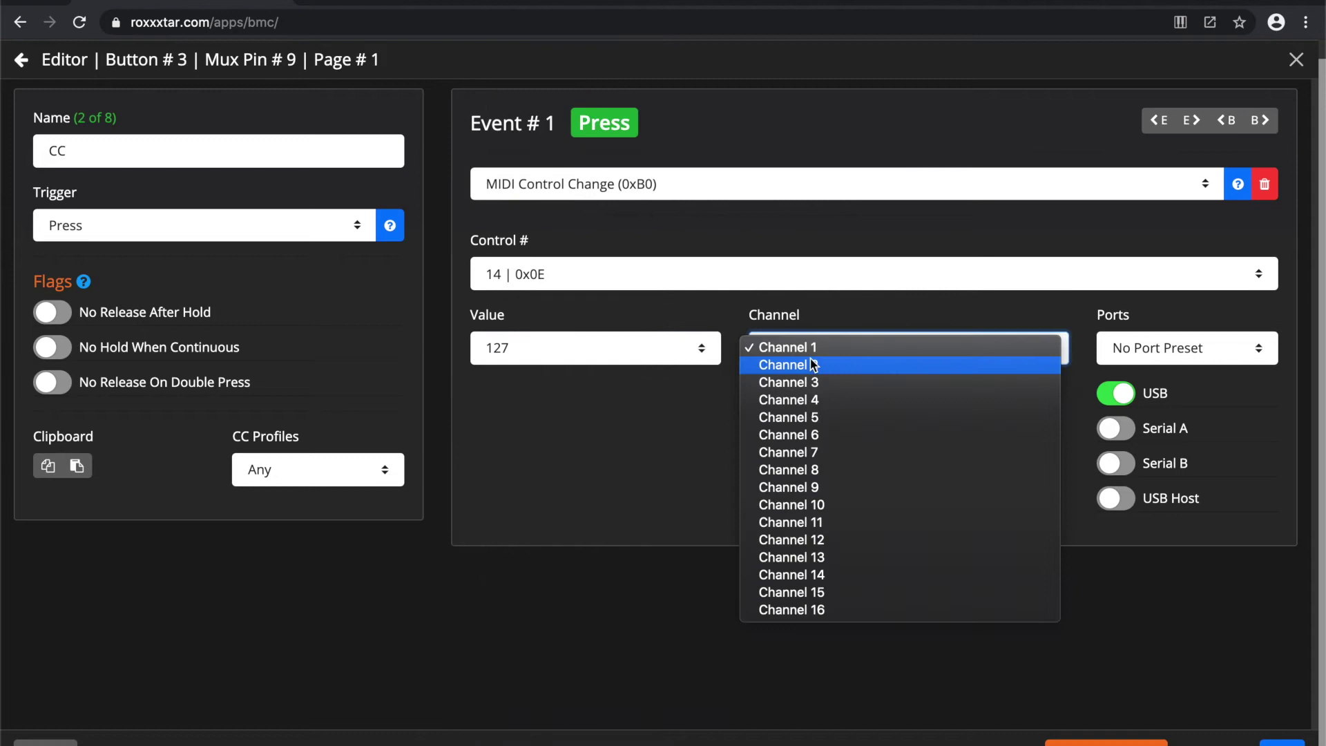
{"action": "left_click", "coordinate": [805, 504]}
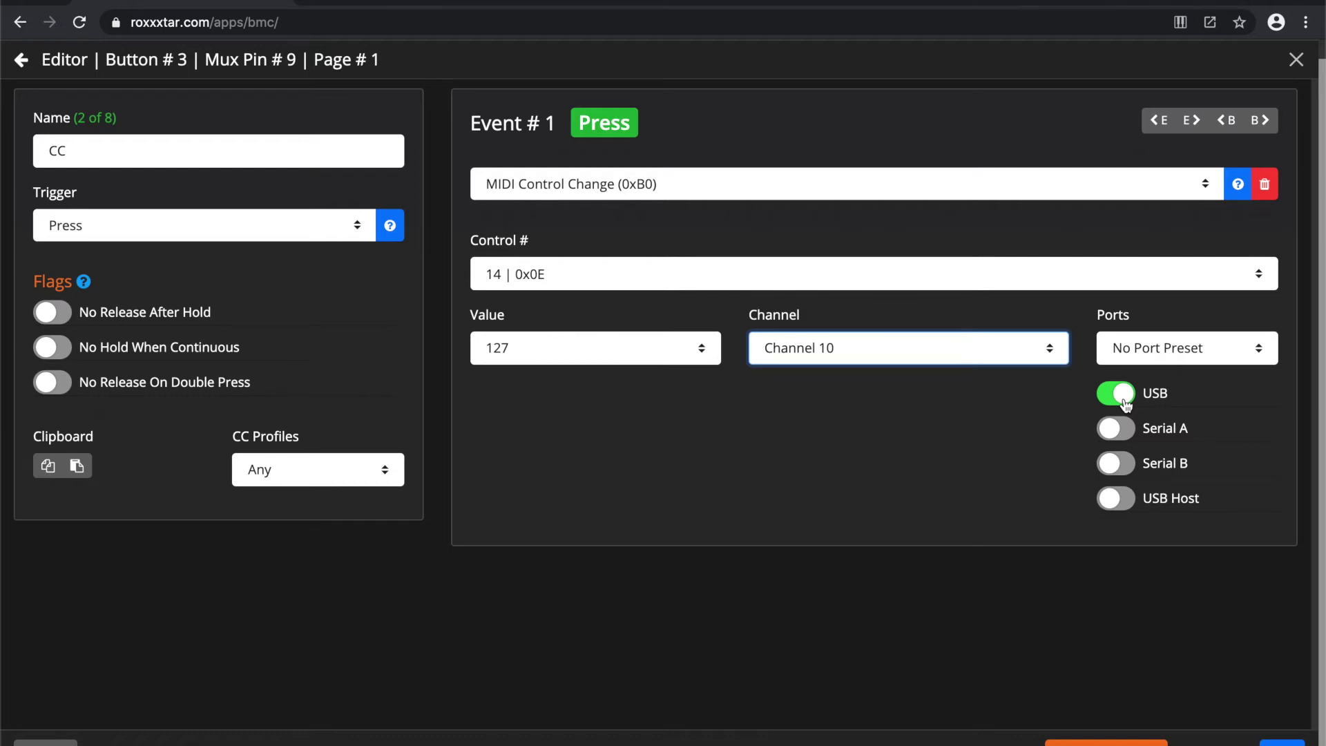
Step: Check the port presets without choosing one, read the MIDI Control Change help, and close the button editor
{"action": "left_click", "coordinate": [1144, 344]}
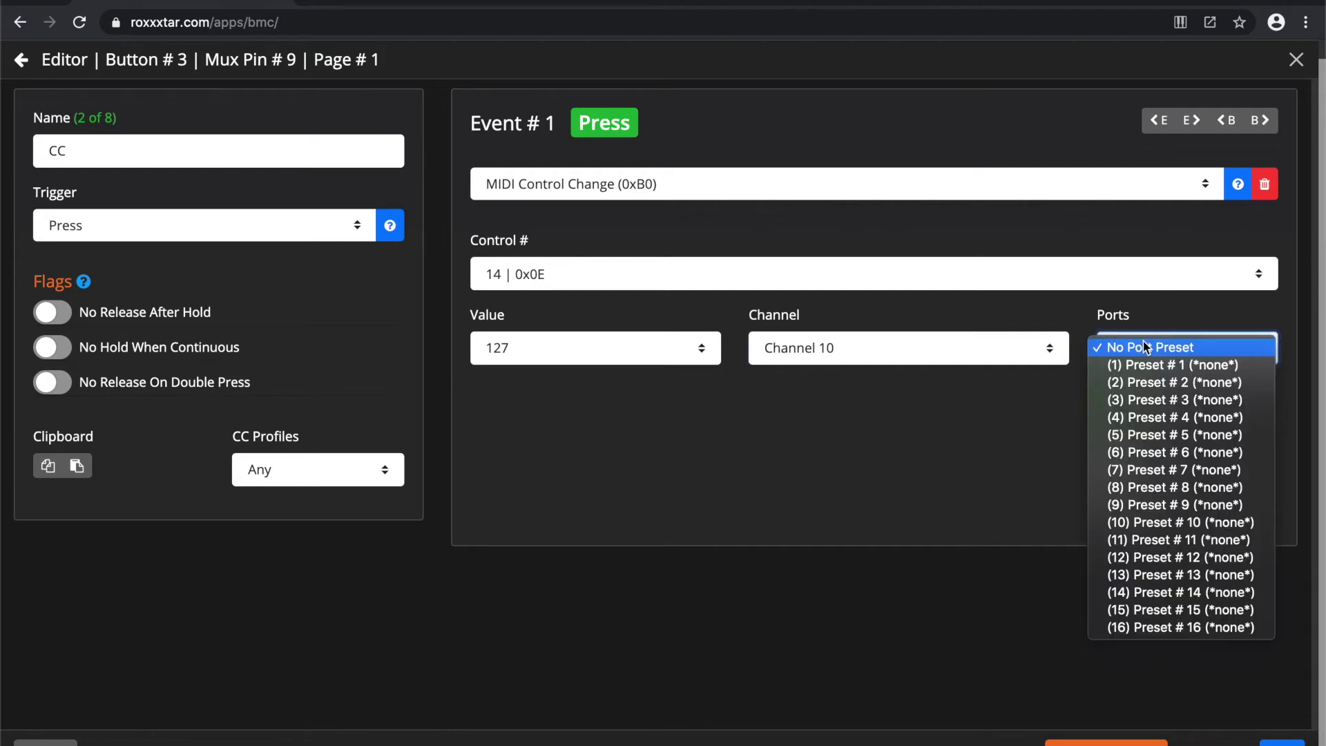
{"action": "left_click", "coordinate": [844, 450]}
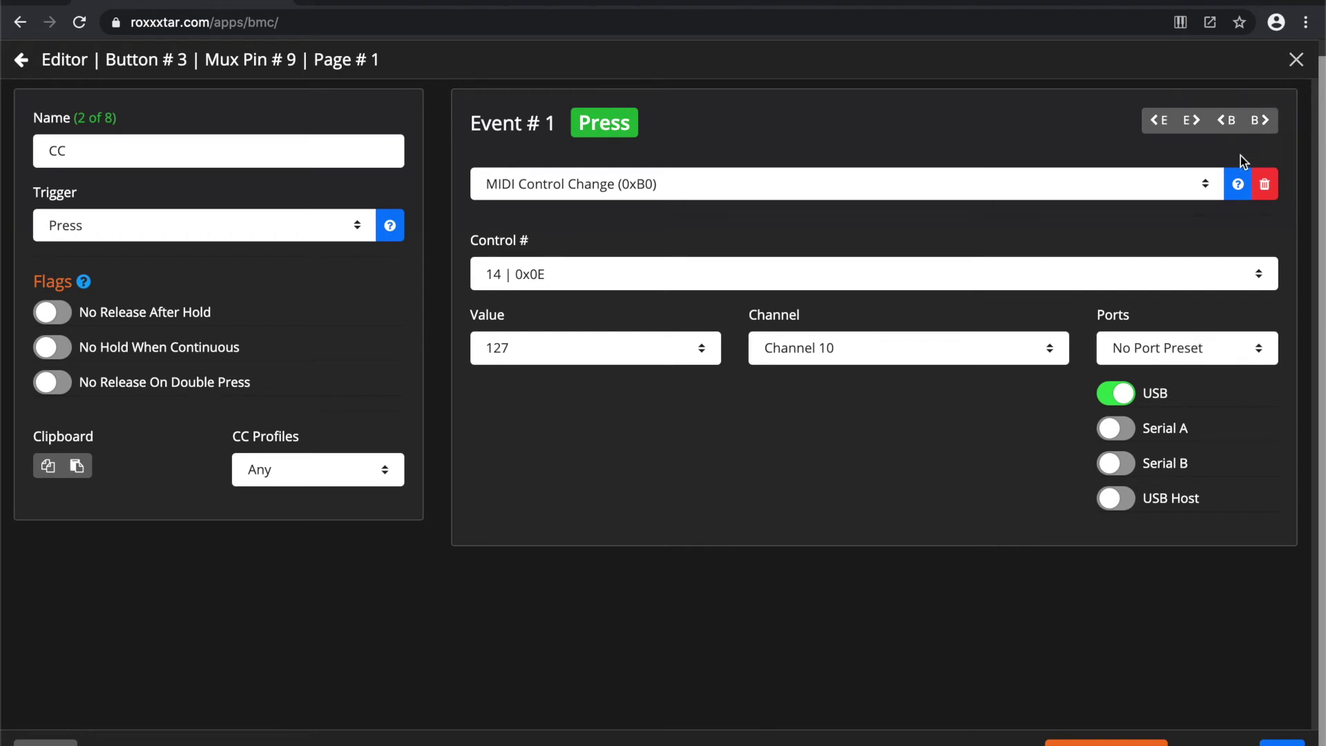
{"action": "left_click", "coordinate": [1237, 196]}
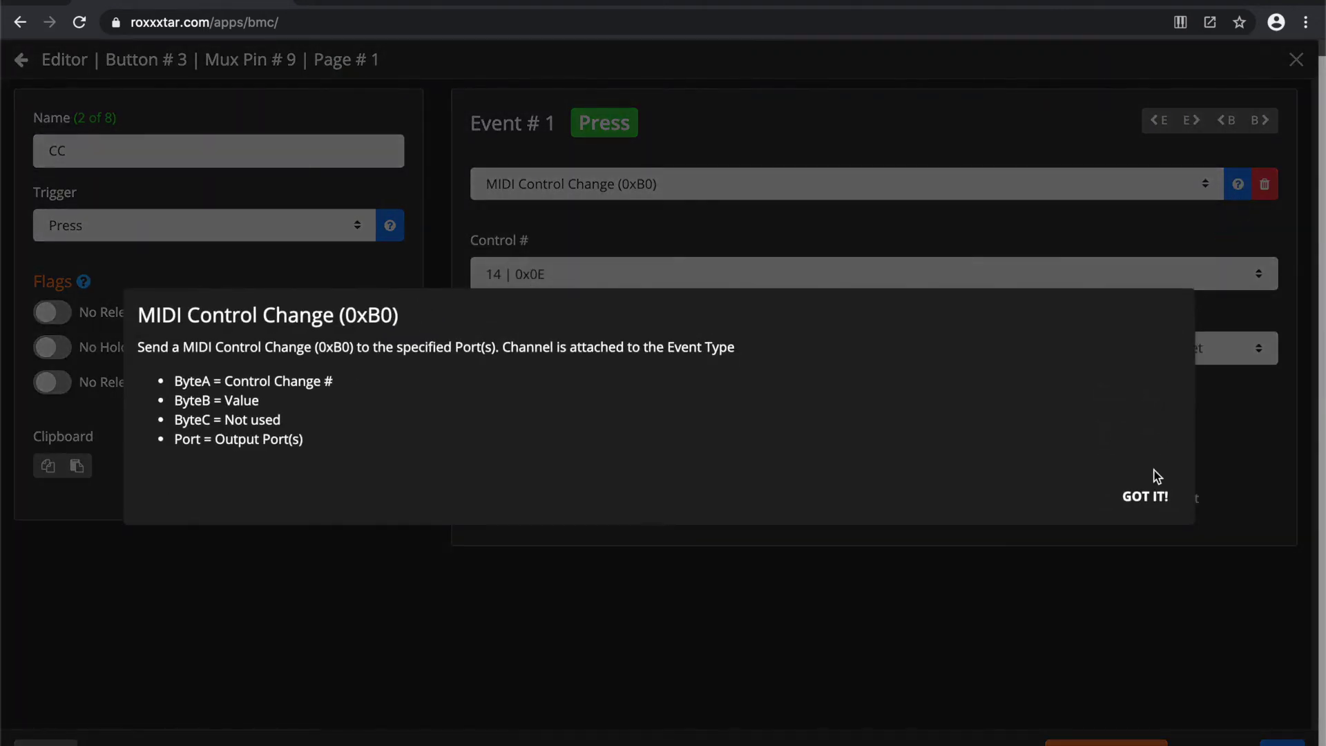
{"action": "left_click", "coordinate": [1143, 501]}
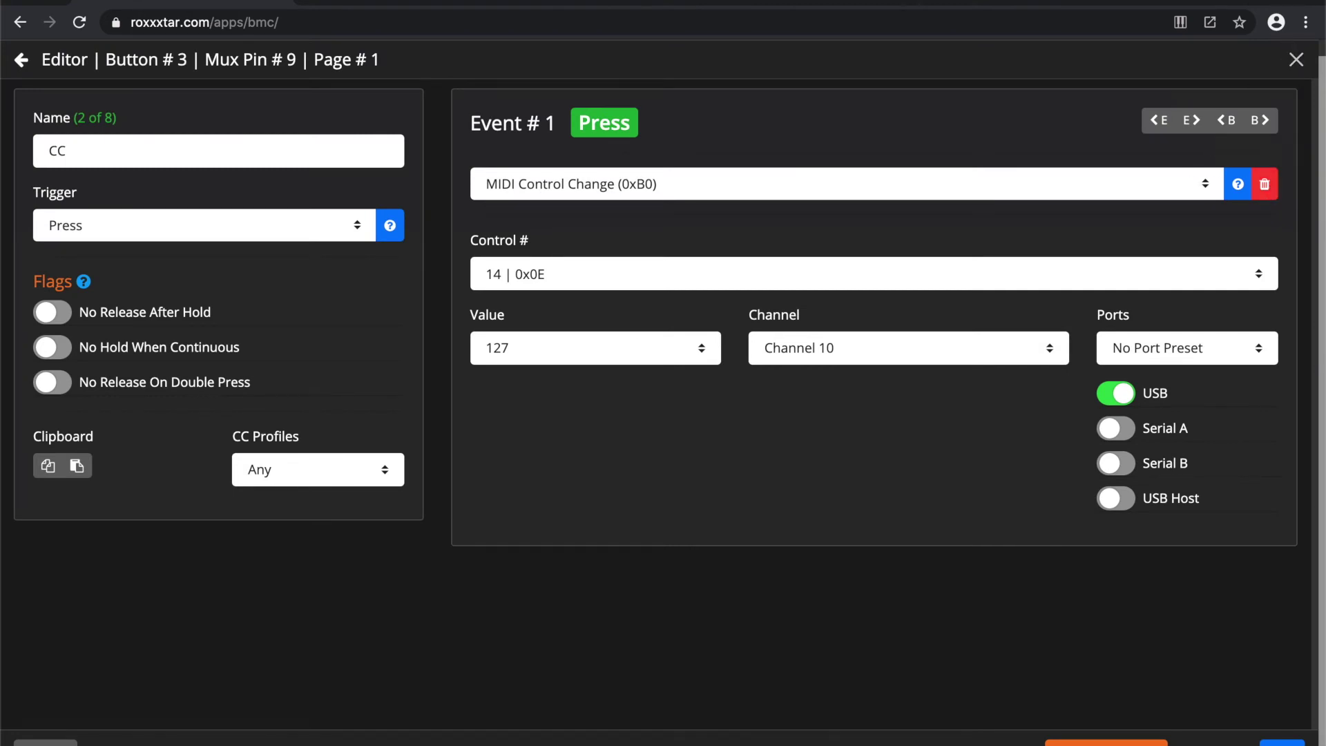
{"action": "left_click", "coordinate": [1297, 60]}
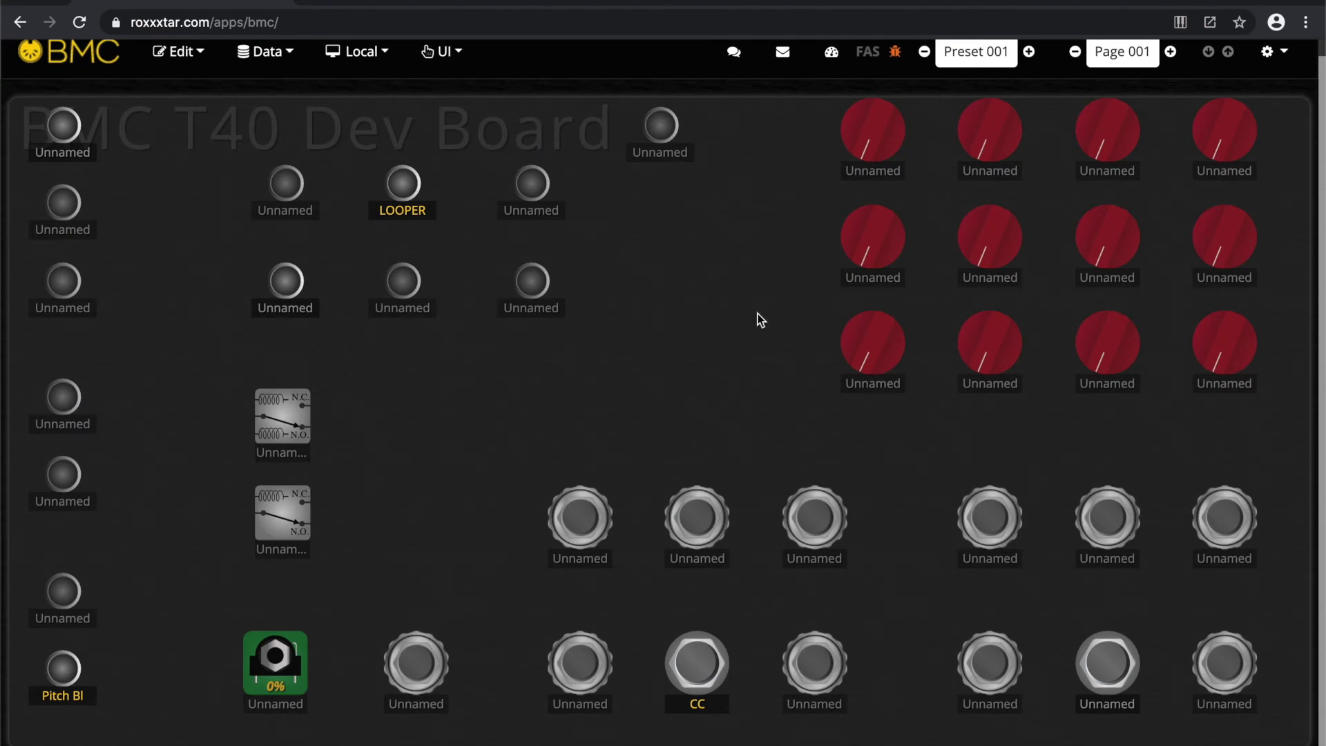
Step: Step forward through the pages after Page 001 and back again to compare their button assignments
{"action": "scroll", "coordinate": [758, 318], "scroll_direction": "up", "scroll_amount": 1}
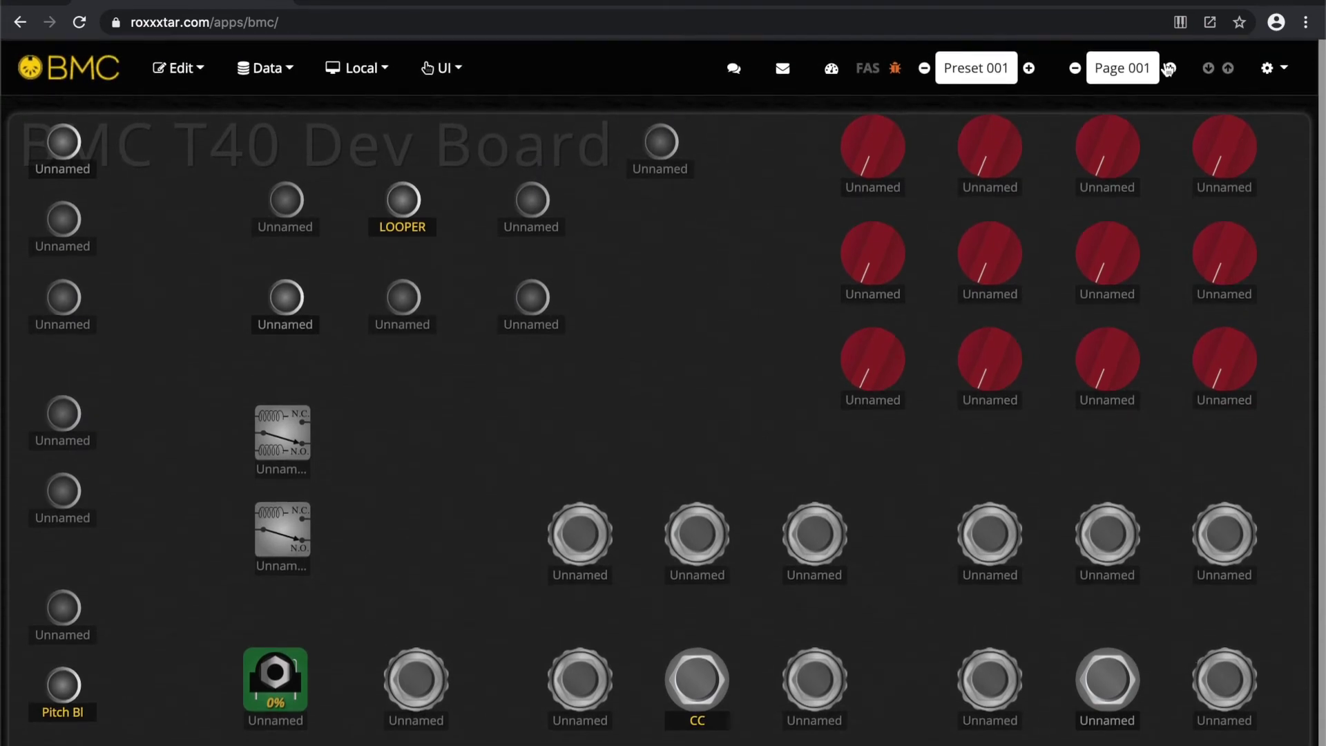
{"action": "left_click", "coordinate": [1170, 70]}
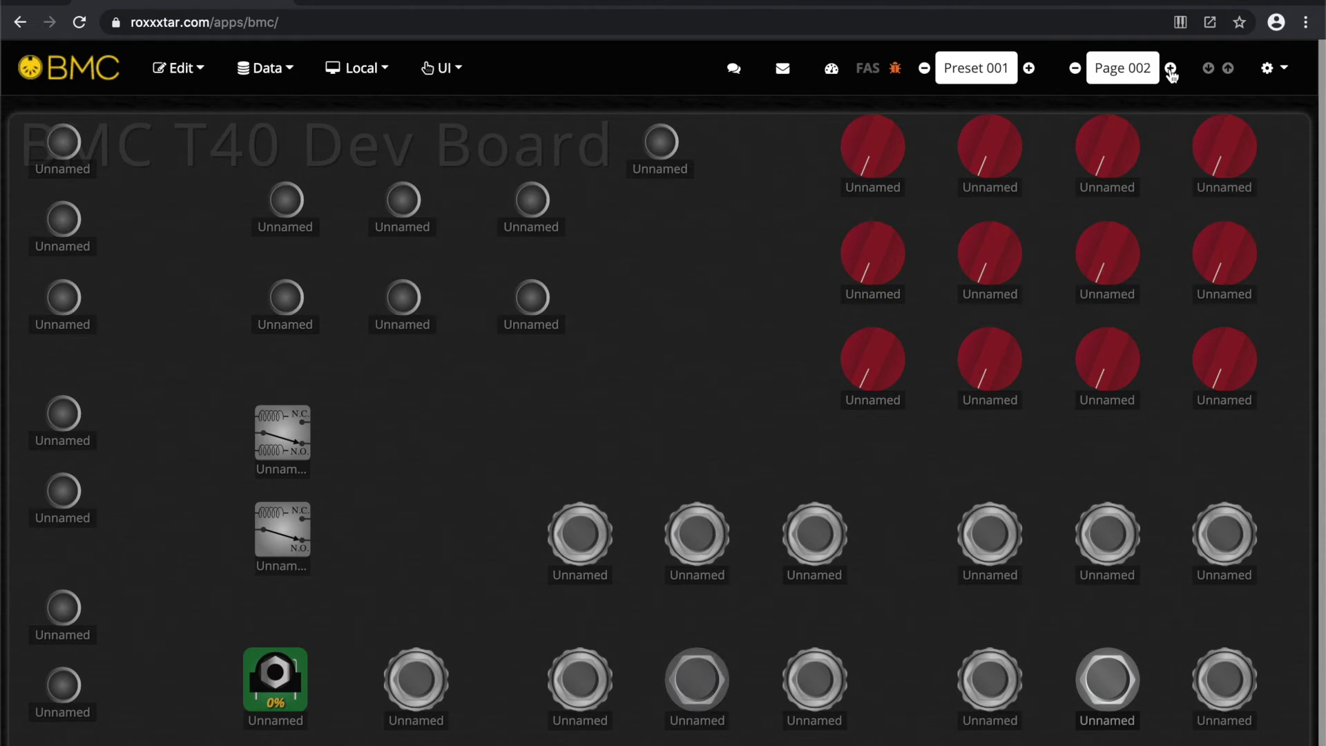
{"action": "left_click", "coordinate": [1171, 70]}
{"action": "left_click", "coordinate": [1077, 70]}
{"action": "left_click", "coordinate": [1076, 69]}
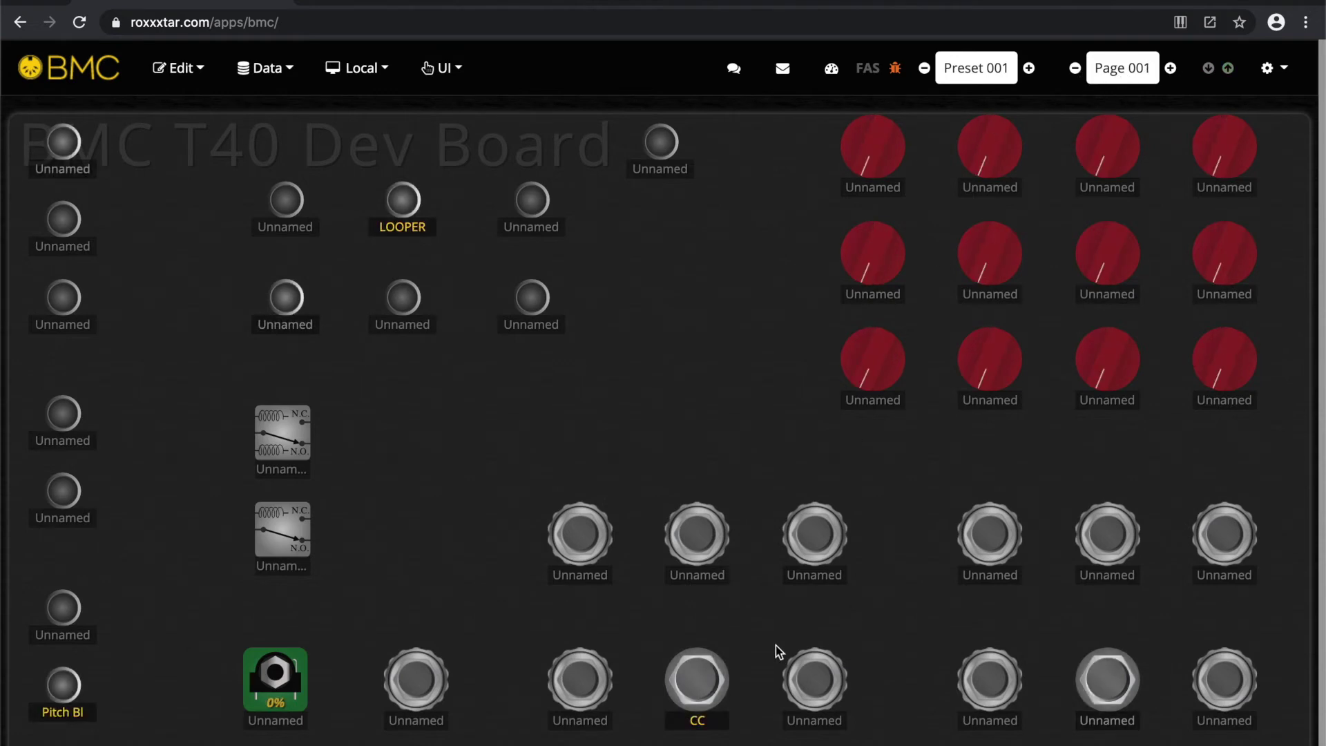
{"action": "left_click", "coordinate": [1172, 71]}
{"action": "left_click", "coordinate": [1076, 69]}
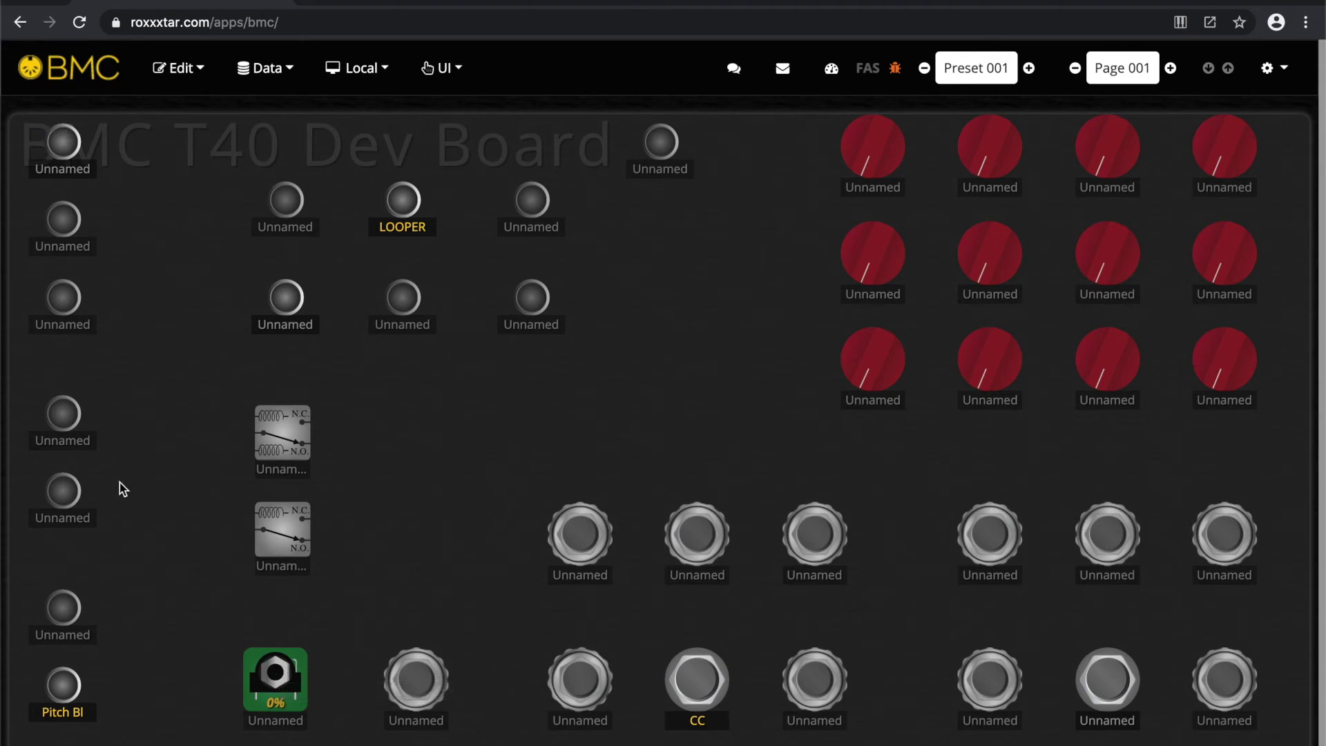
Step: Open the editor of Encoder # 2 to view its increase and event options, and close it without changes
{"action": "left_click", "coordinate": [566, 686]}
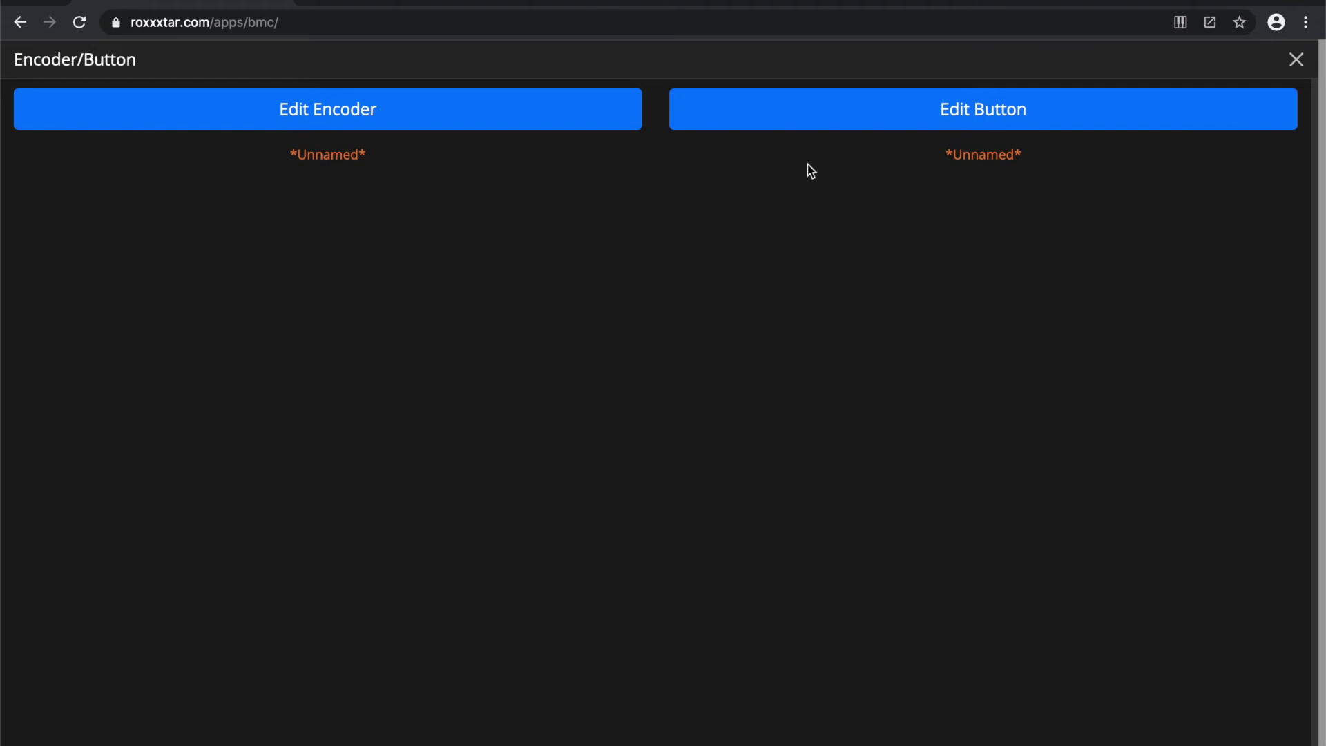
{"action": "left_click", "coordinate": [526, 127]}
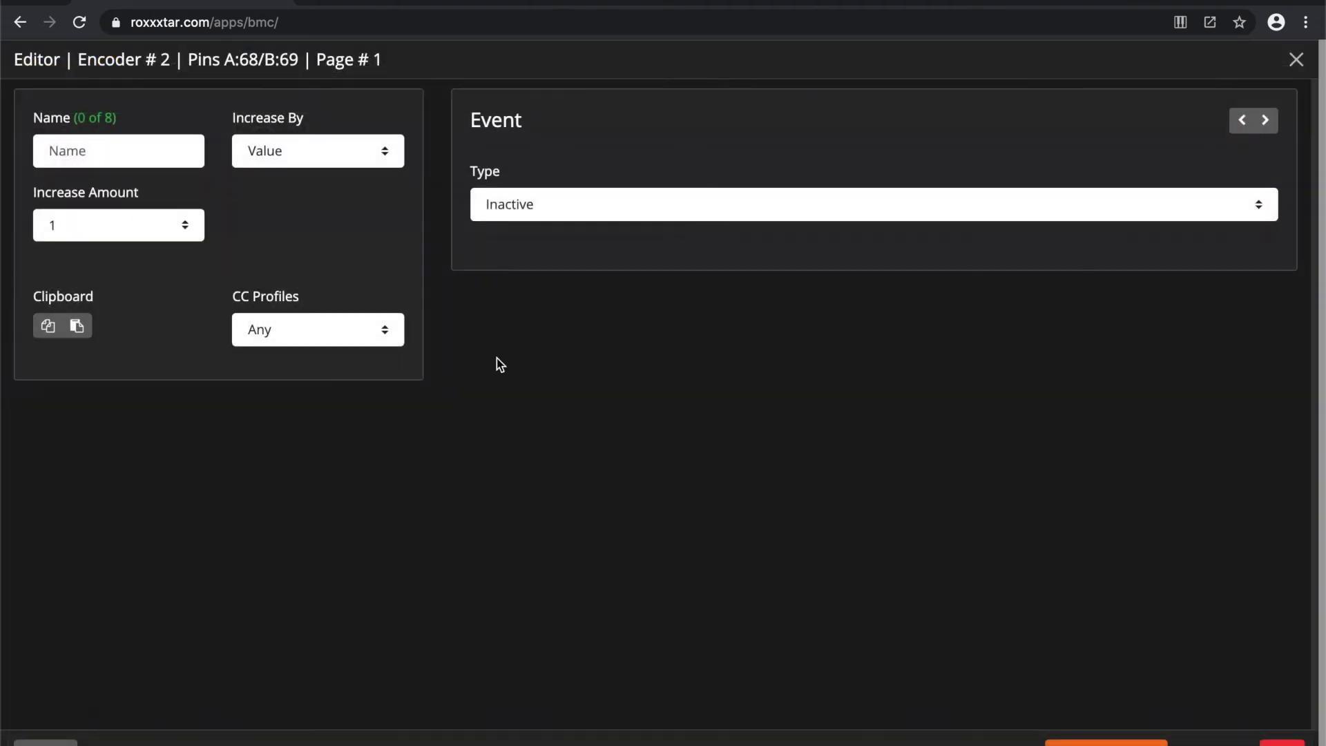
{"action": "left_click", "coordinate": [45, 742]}
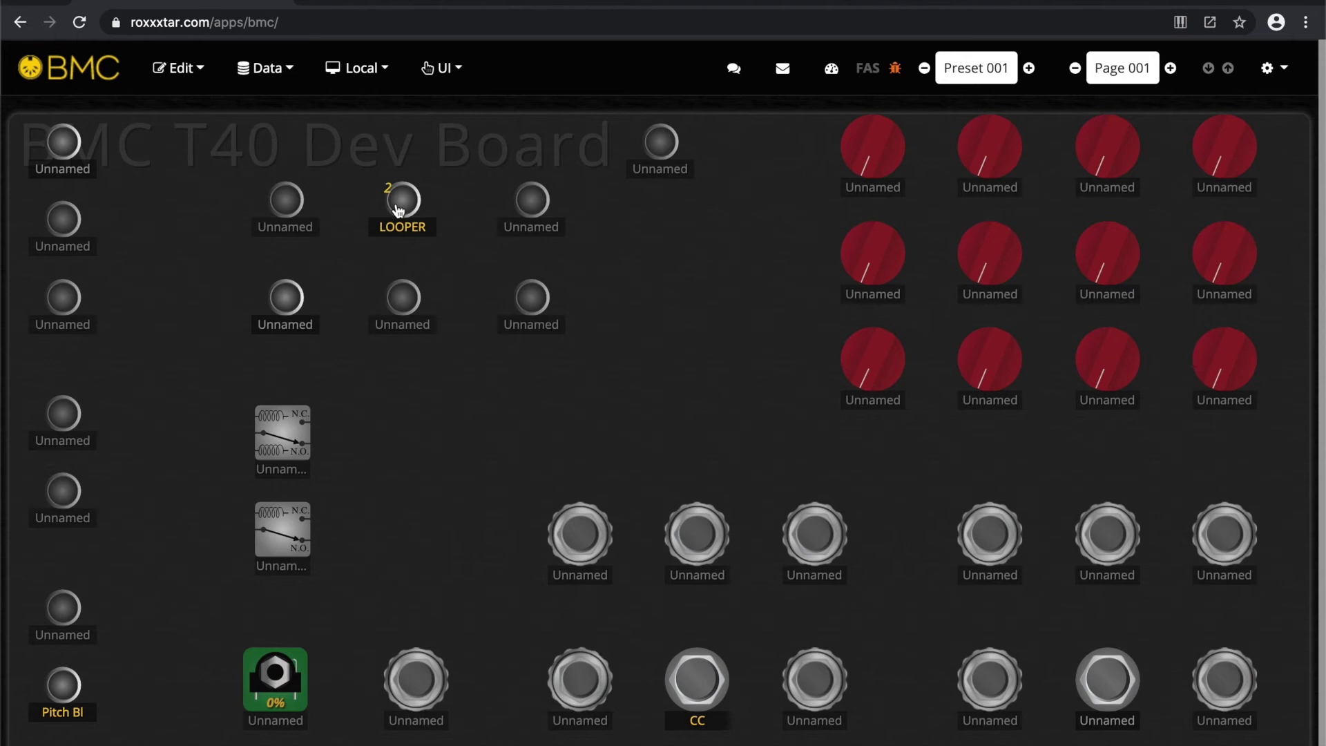
Step: Set the Pixel # 1 event to MIDI Control Change and make it light up when the value is 127
{"action": "left_click", "coordinate": [287, 302]}
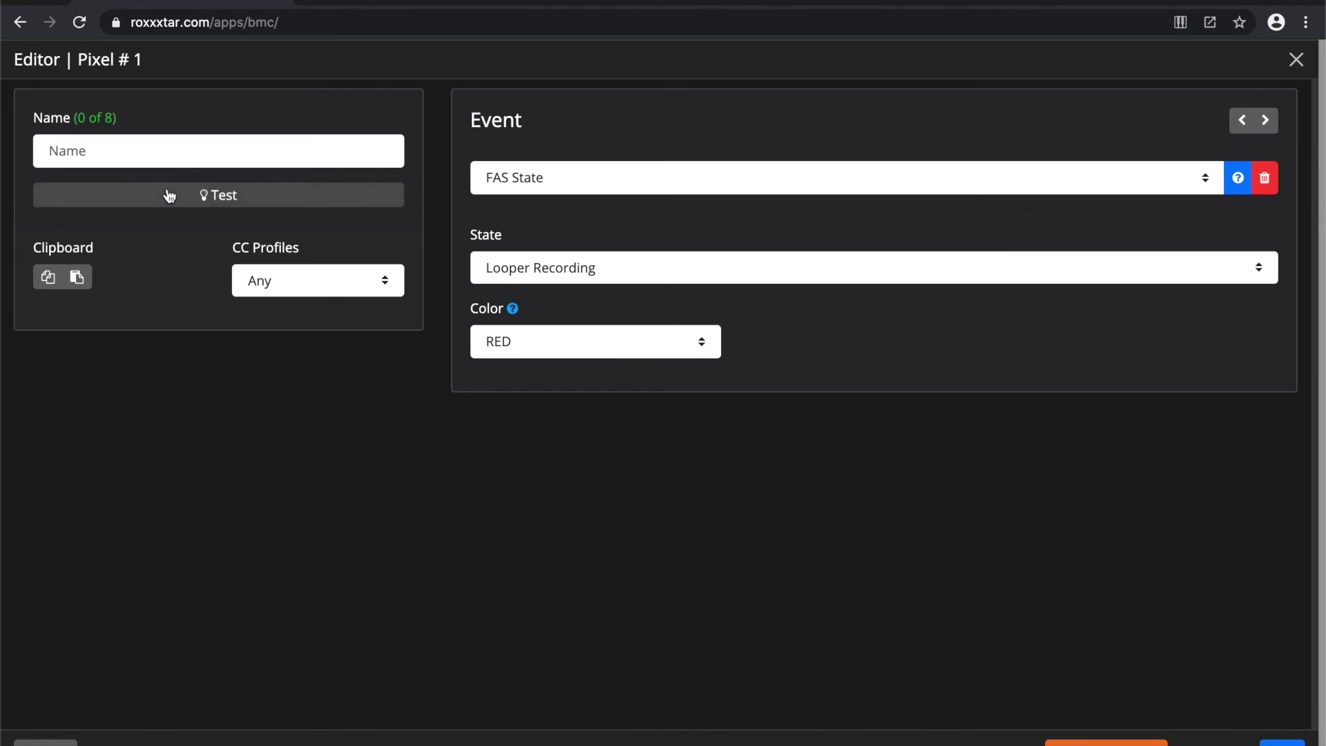
{"action": "left_click", "coordinate": [792, 176]}
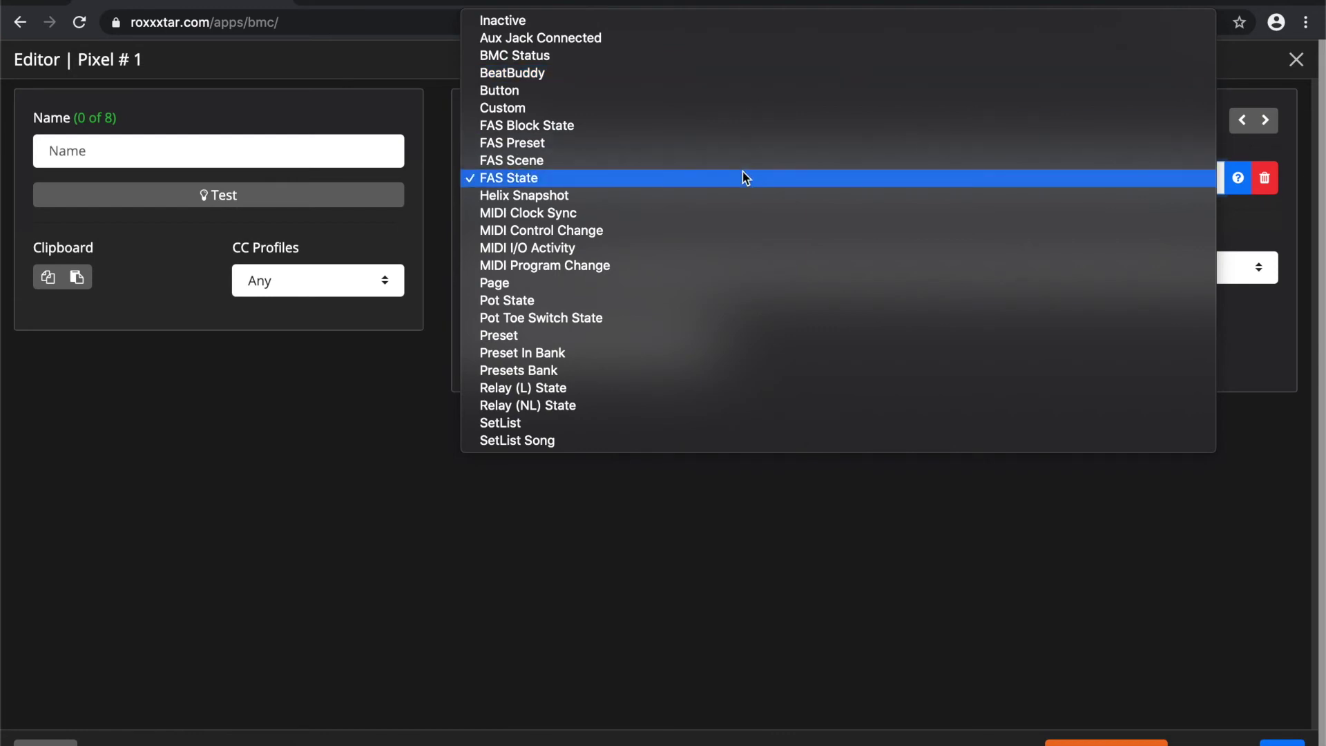
{"action": "left_click", "coordinate": [743, 174]}
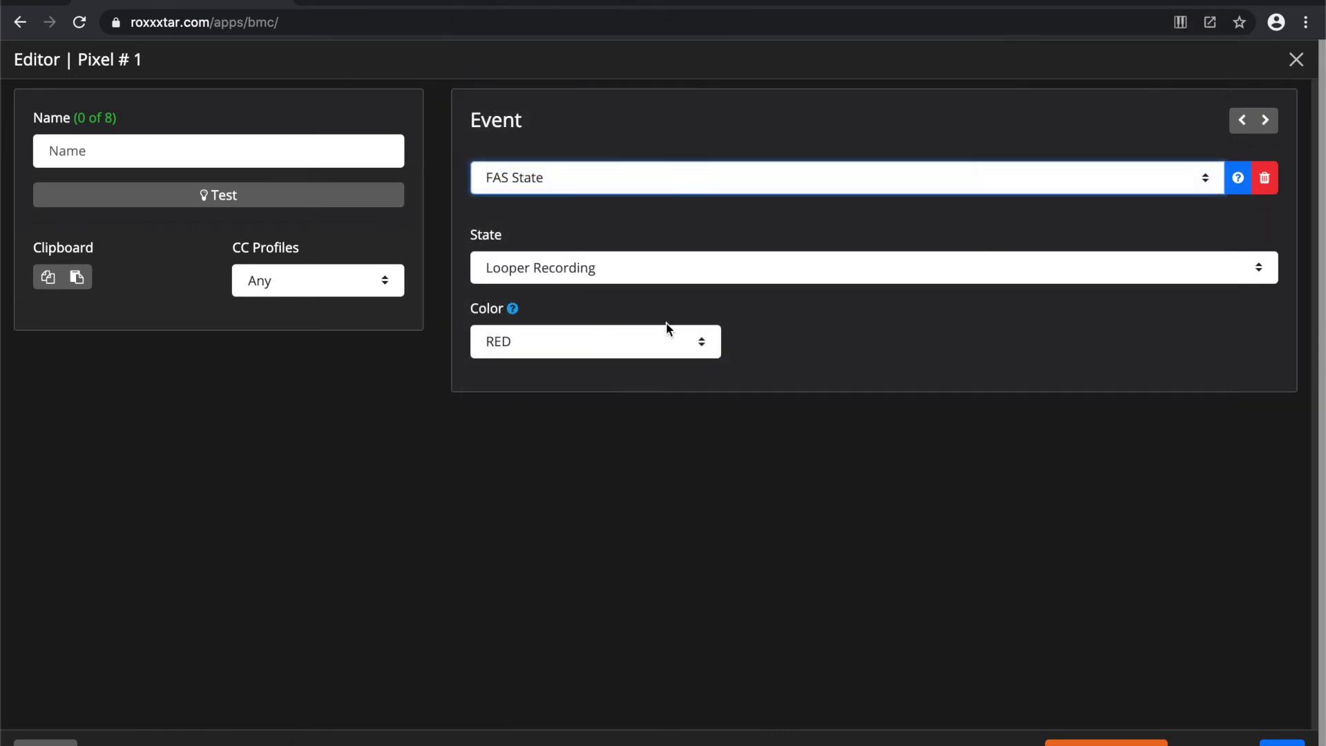
{"action": "left_click", "coordinate": [640, 178]}
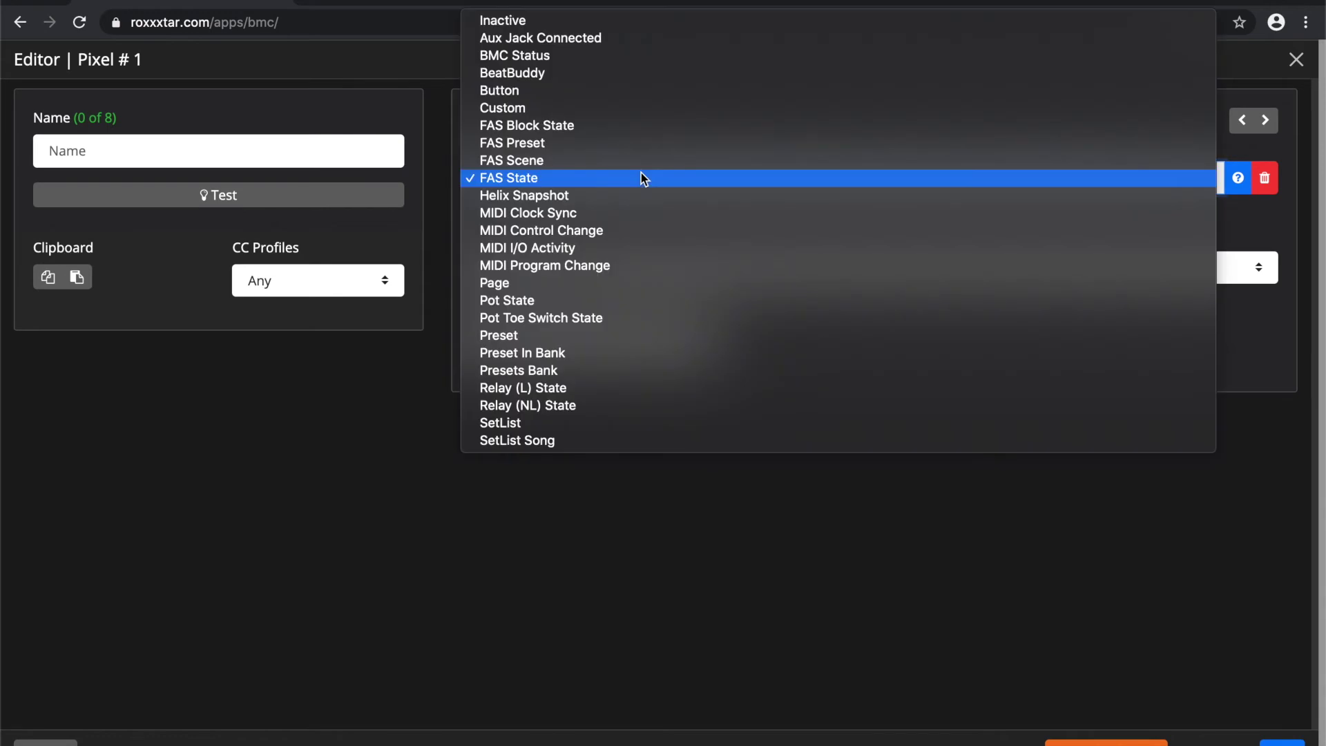
{"action": "left_click", "coordinate": [632, 230]}
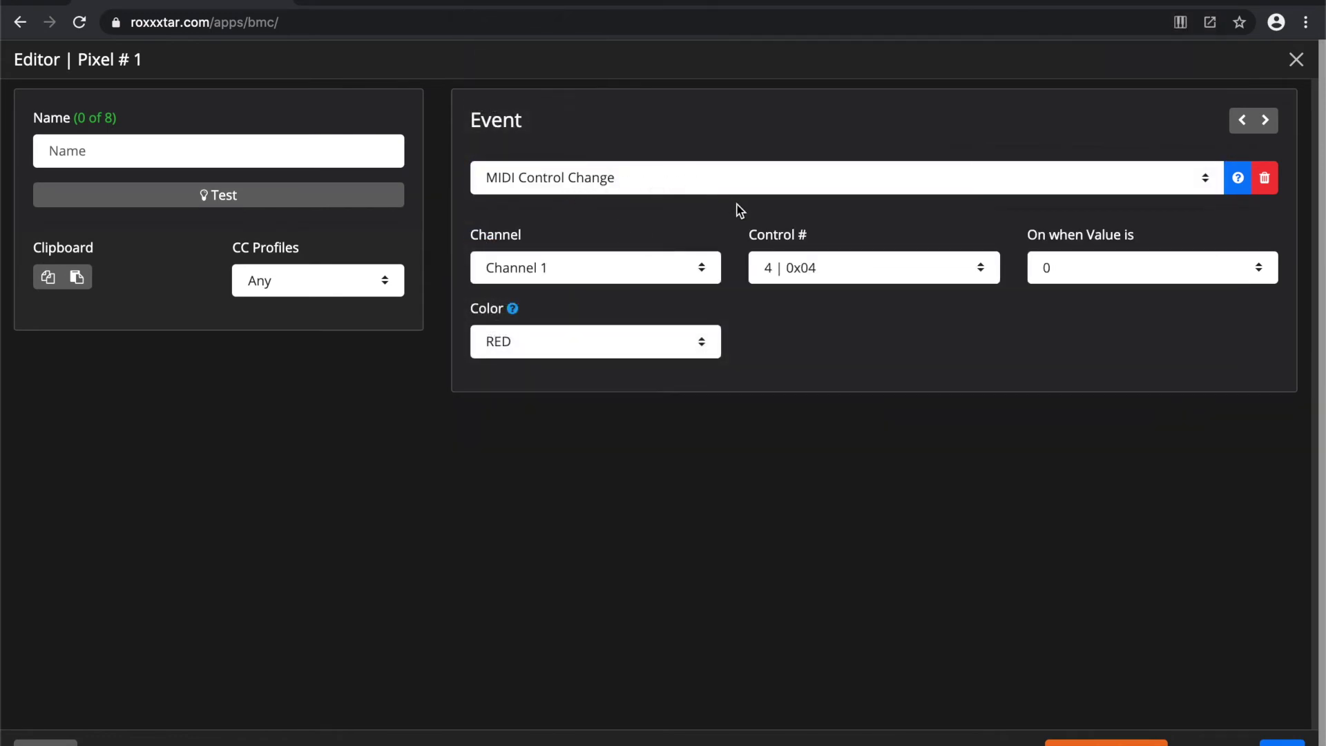
{"action": "left_click", "coordinate": [1068, 275]}
{"action": "scroll", "coordinate": [1068, 269], "scroll_direction": "down", "scroll_amount": 15}
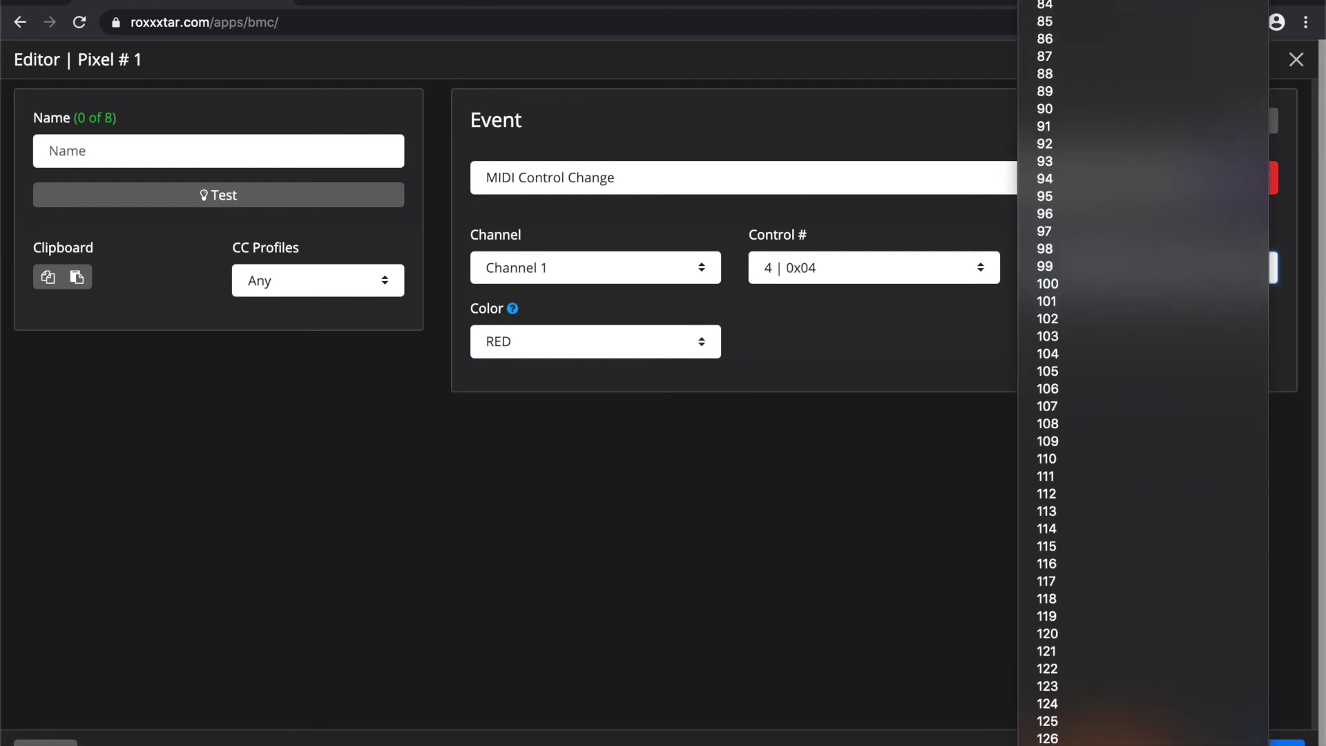
{"action": "left_click", "coordinate": [1047, 738]}
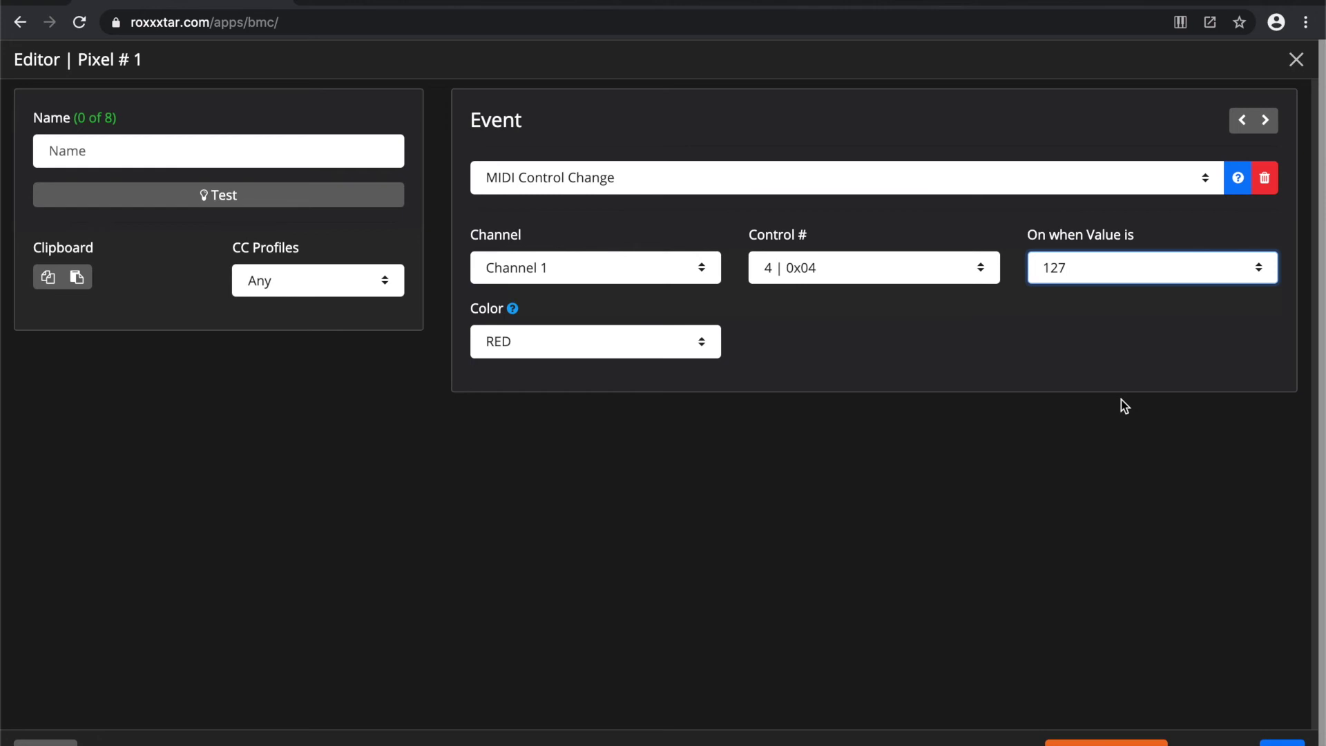
Step: Change the pixel's event type to MIDI Program Change and try program numbers 0 and 1, leaving it on 1
{"action": "left_click", "coordinate": [715, 185]}
{"action": "left_click", "coordinate": [657, 211]}
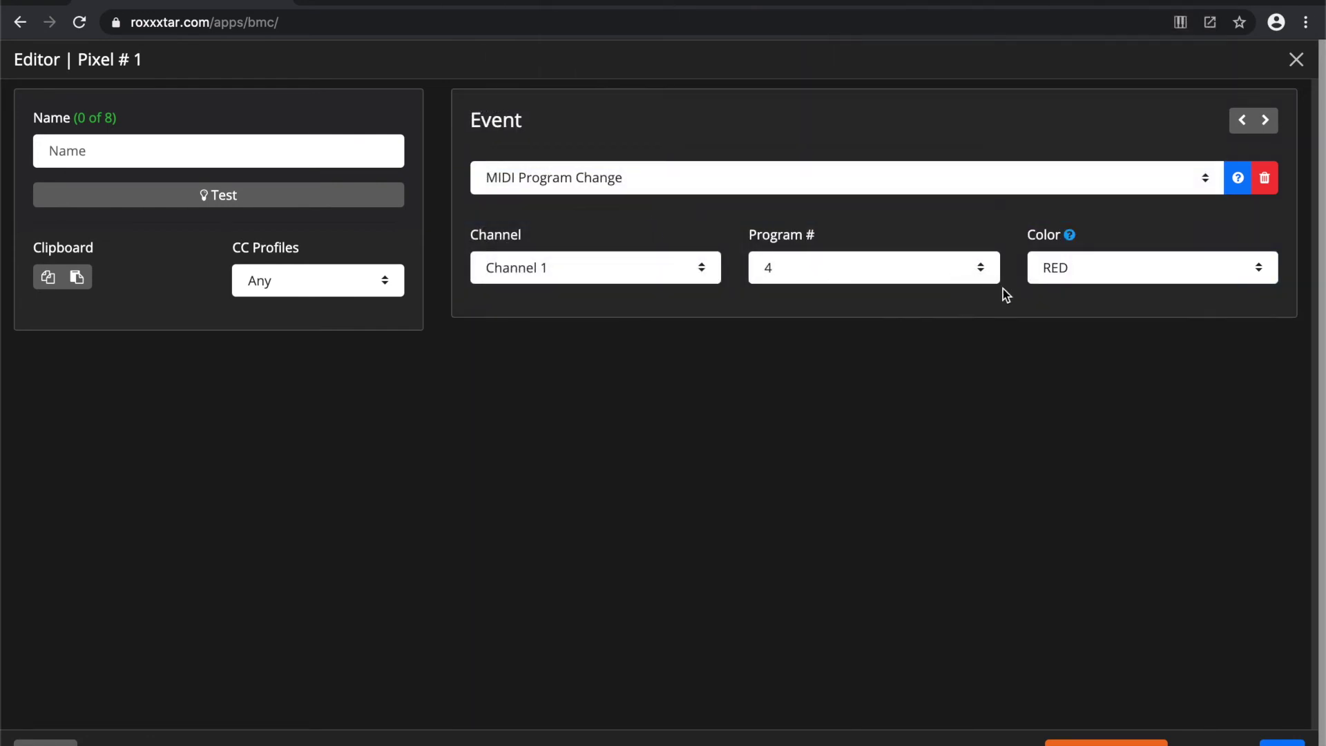
{"action": "left_click", "coordinate": [859, 277]}
{"action": "left_click", "coordinate": [822, 200]}
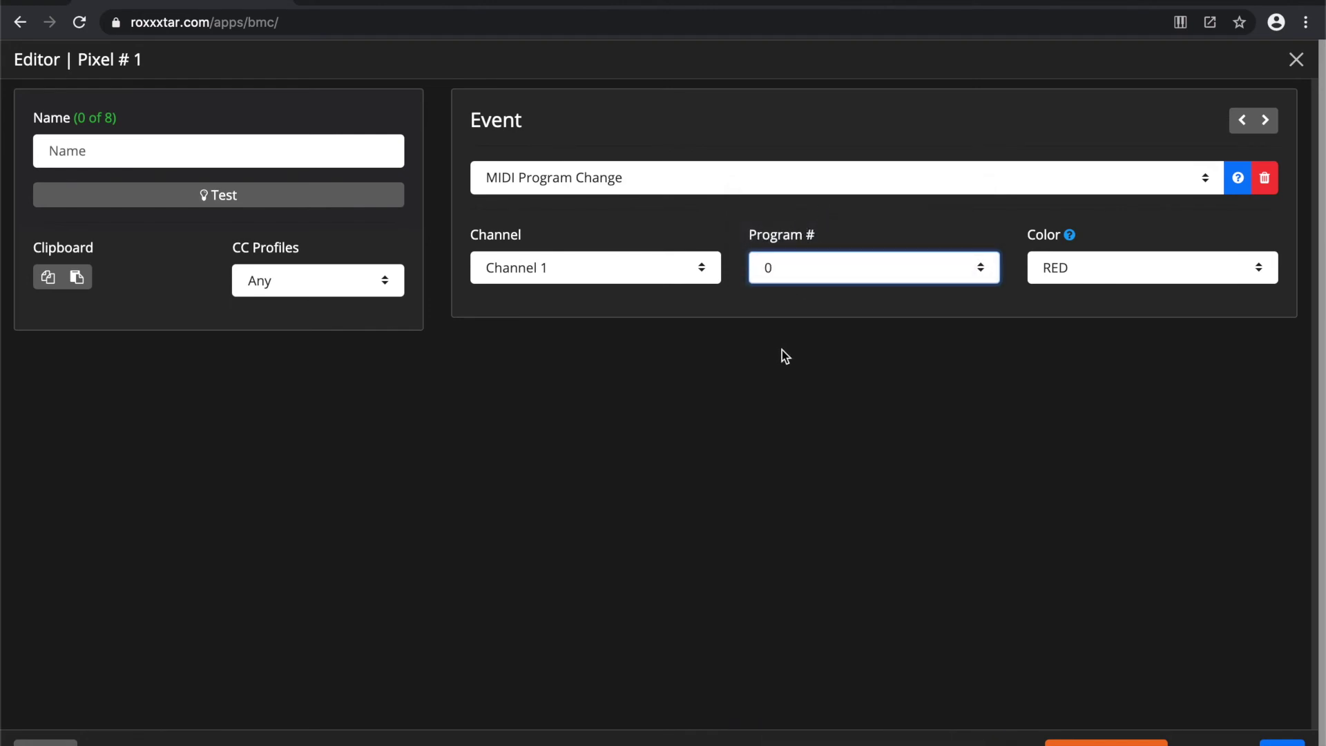
{"action": "left_click", "coordinate": [790, 266]}
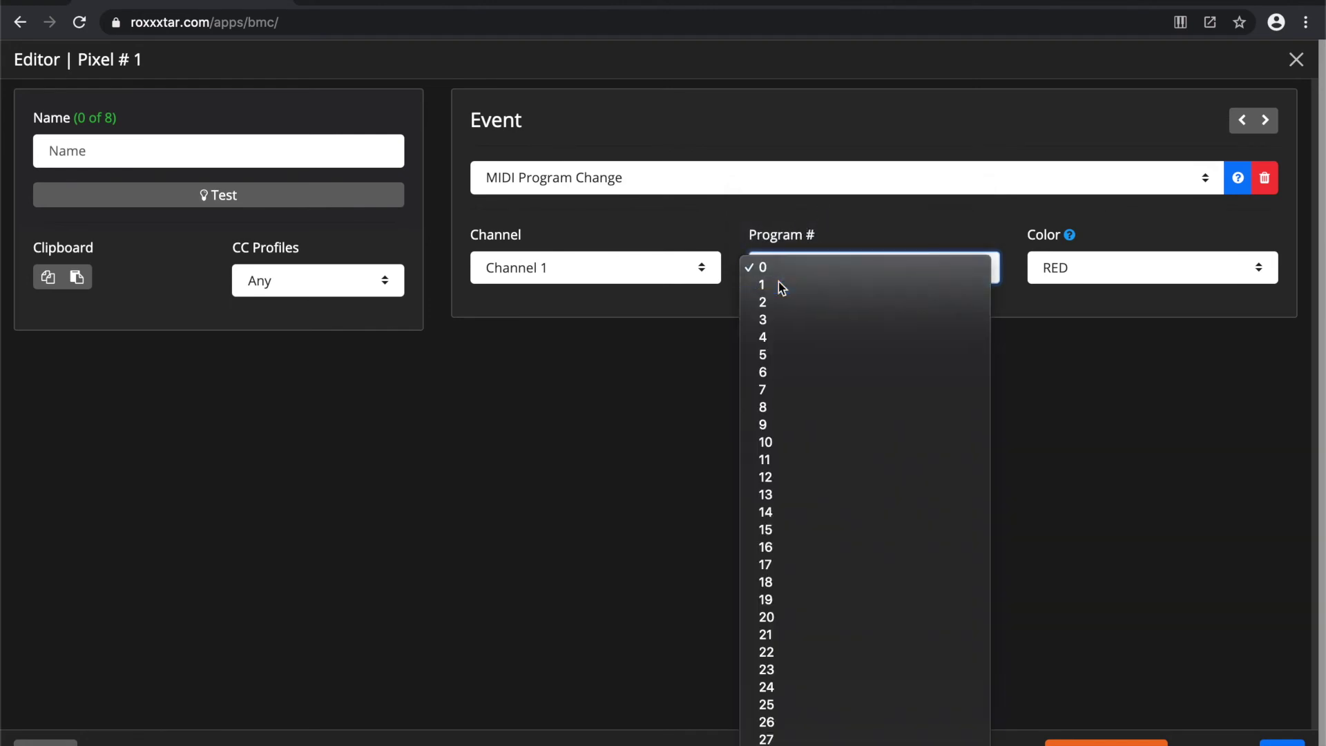
{"action": "left_click", "coordinate": [779, 284]}
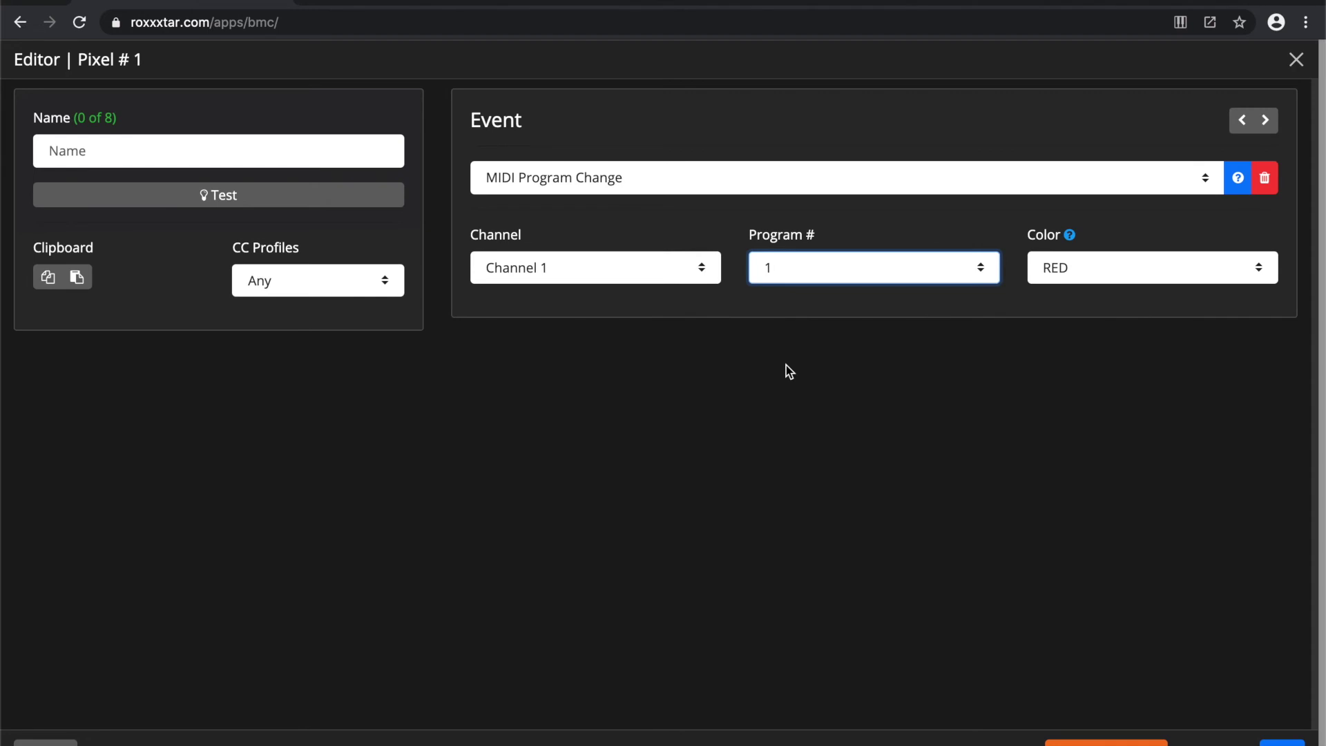
{"action": "left_click", "coordinate": [769, 256]}
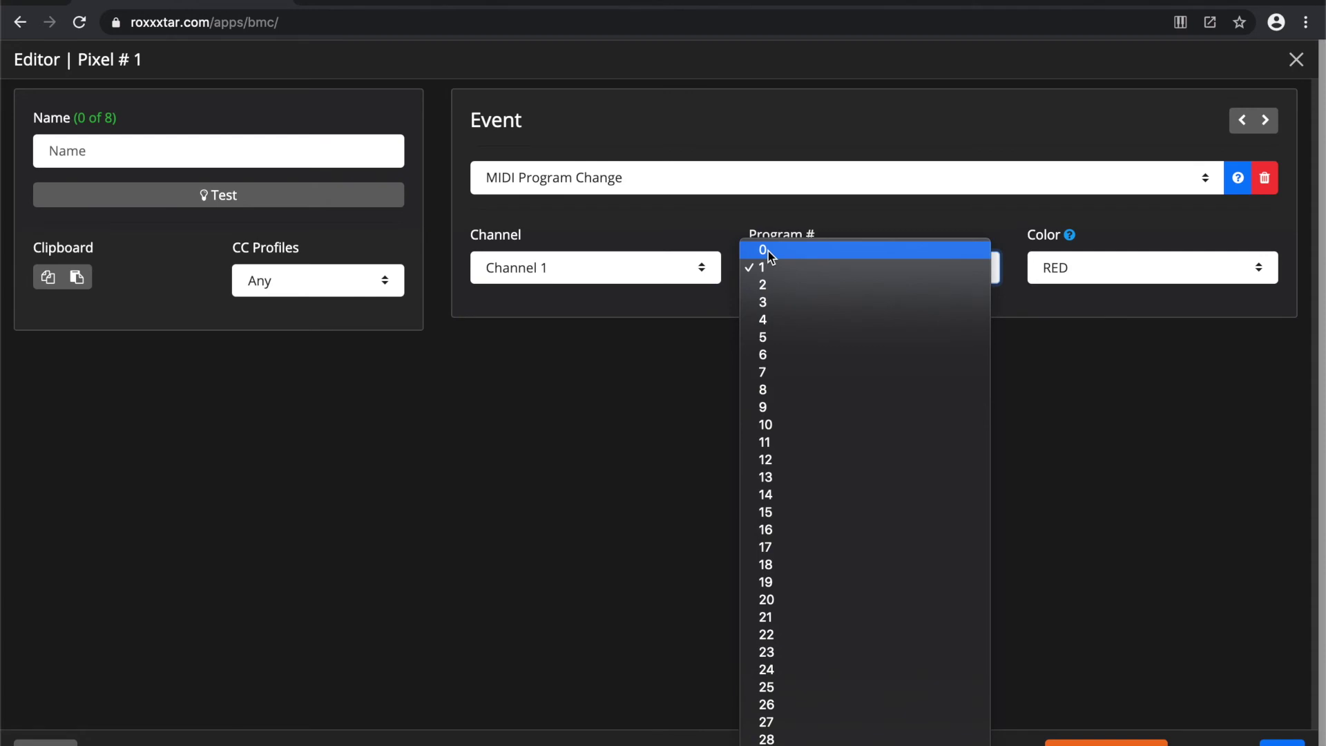
{"action": "left_click", "coordinate": [414, 455]}
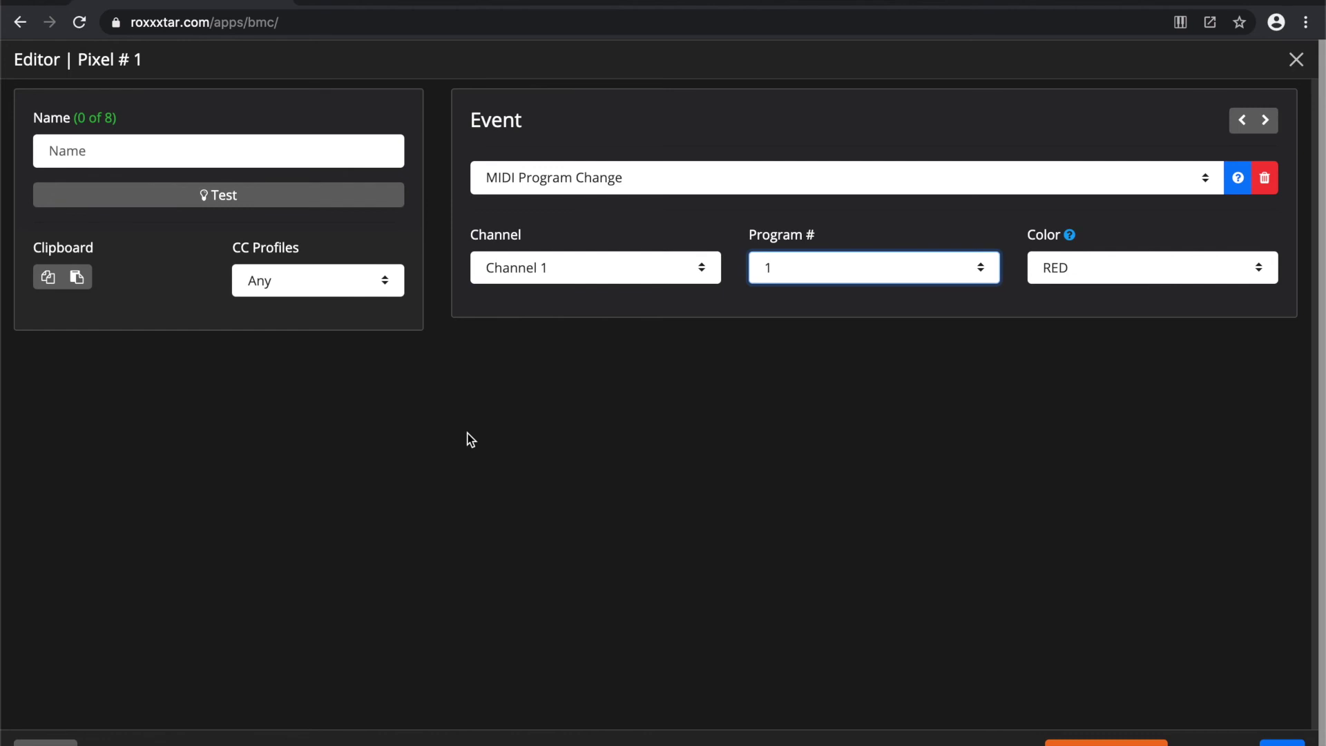
Step: Look through the colors available for the pixel, keeping RED, and close the editor without saving
{"action": "left_click", "coordinate": [1068, 269]}
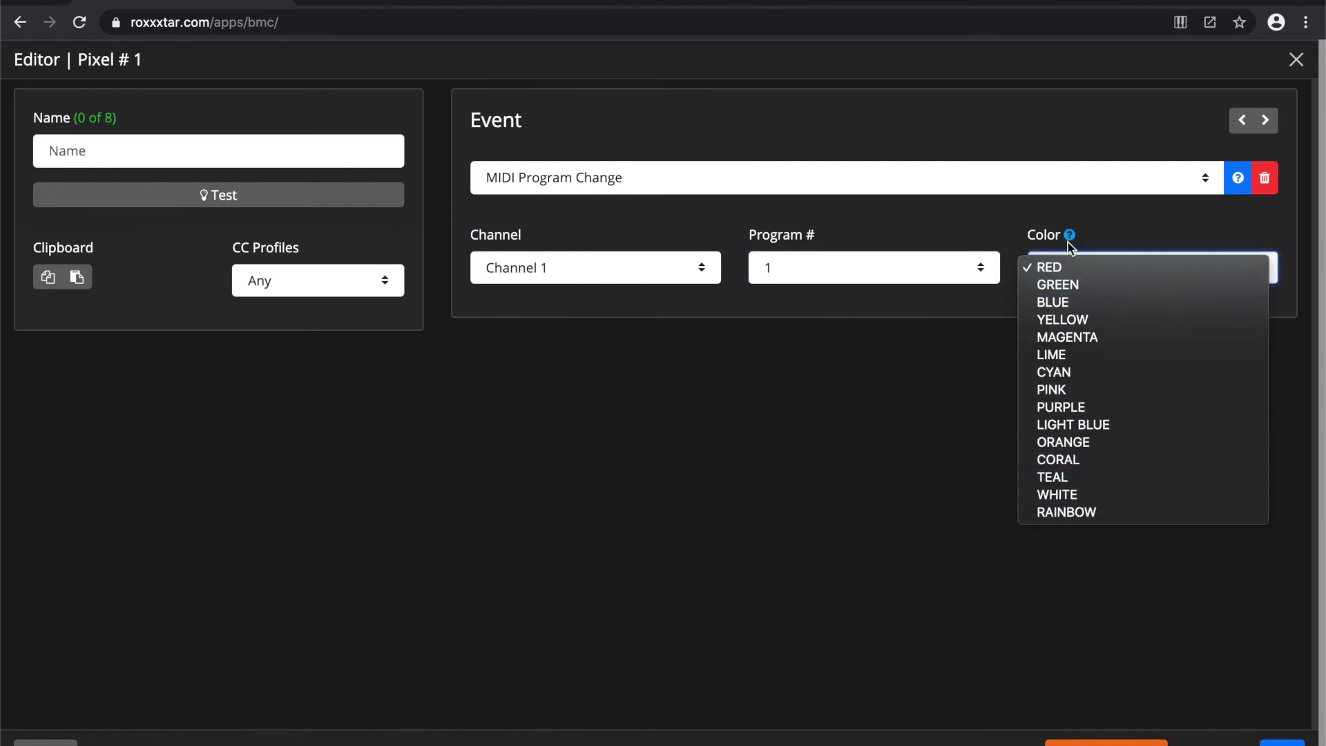
{"action": "left_click", "coordinate": [845, 537]}
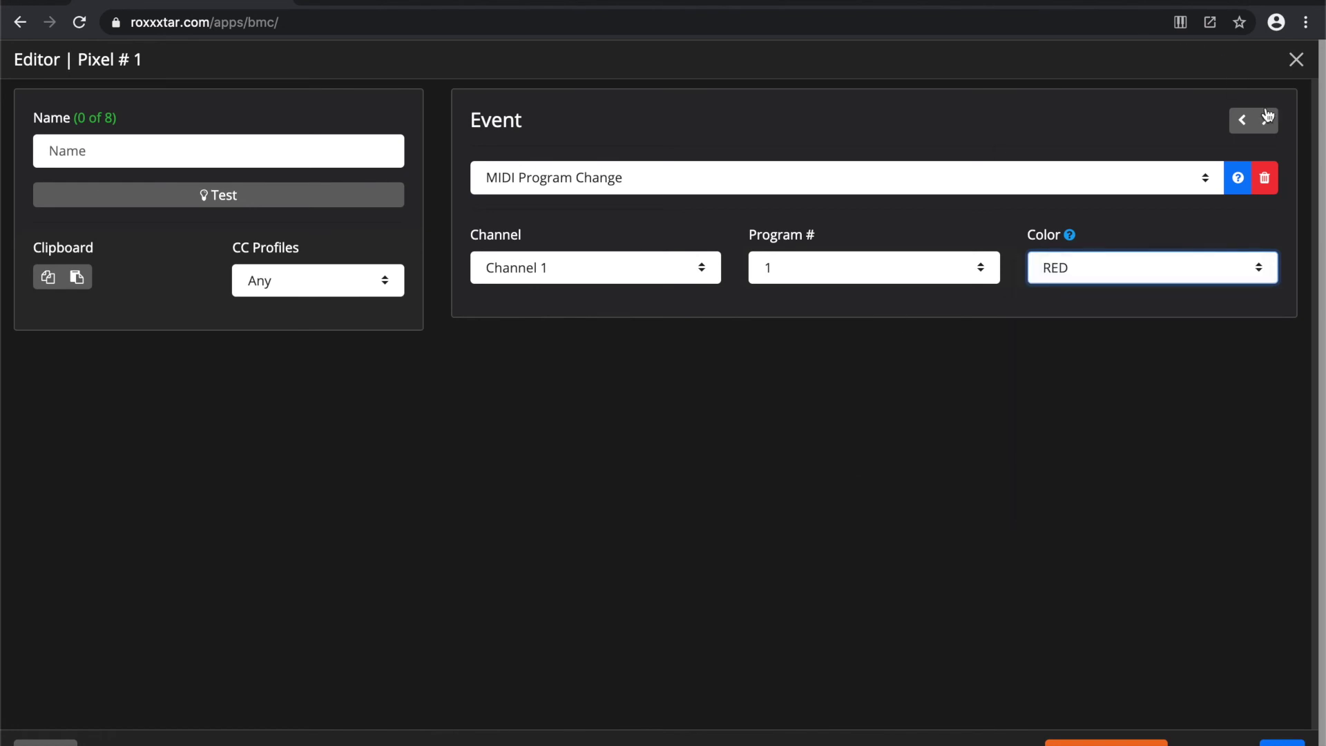
{"action": "left_click", "coordinate": [1298, 61]}
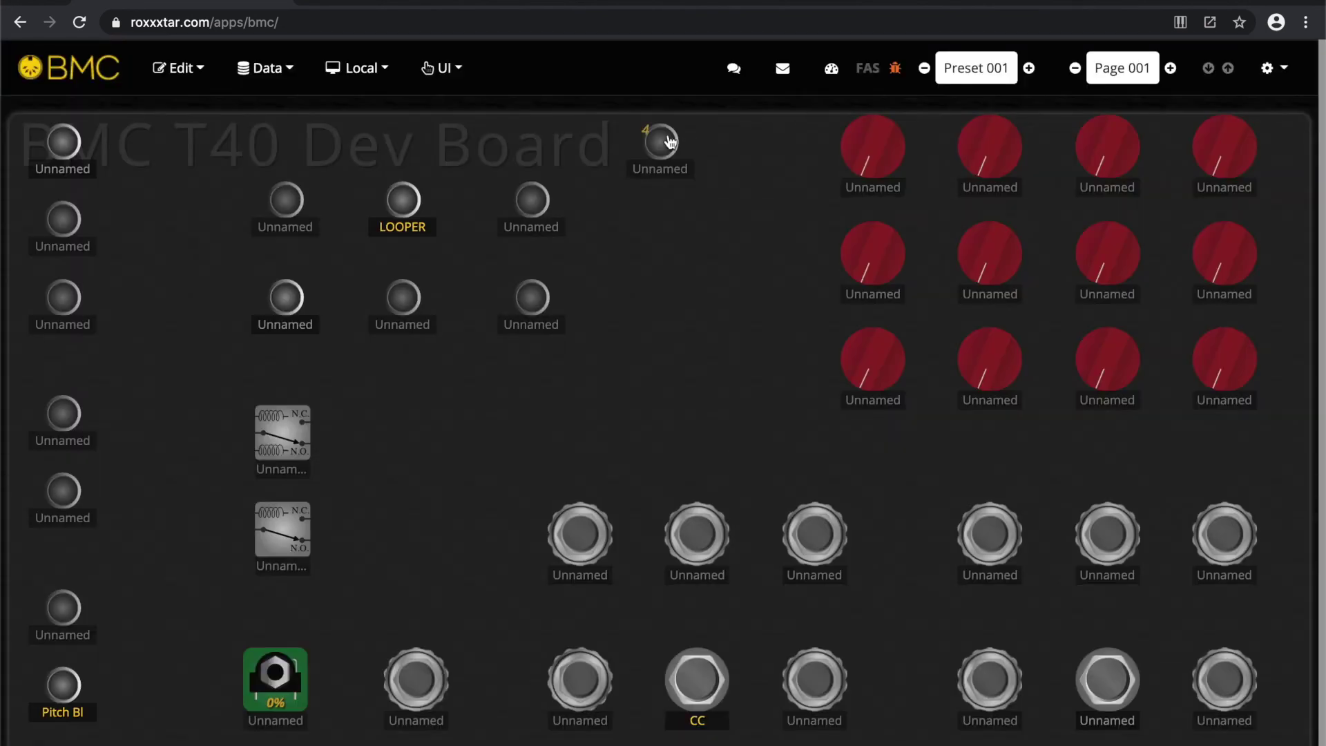
Step: Check the event types available for the Green color of RGB Pixel # 4 and close its editor unchanged
{"action": "left_click", "coordinate": [668, 141]}
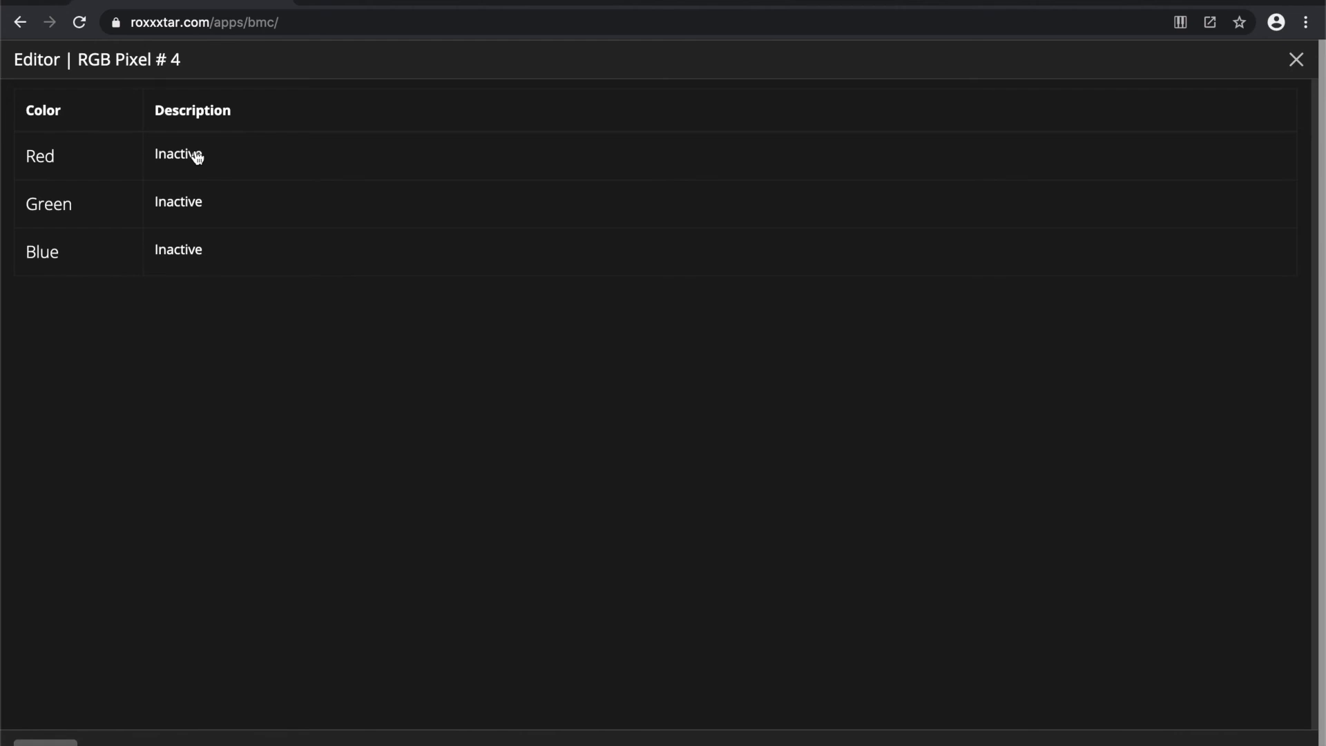
{"action": "left_click", "coordinate": [178, 215]}
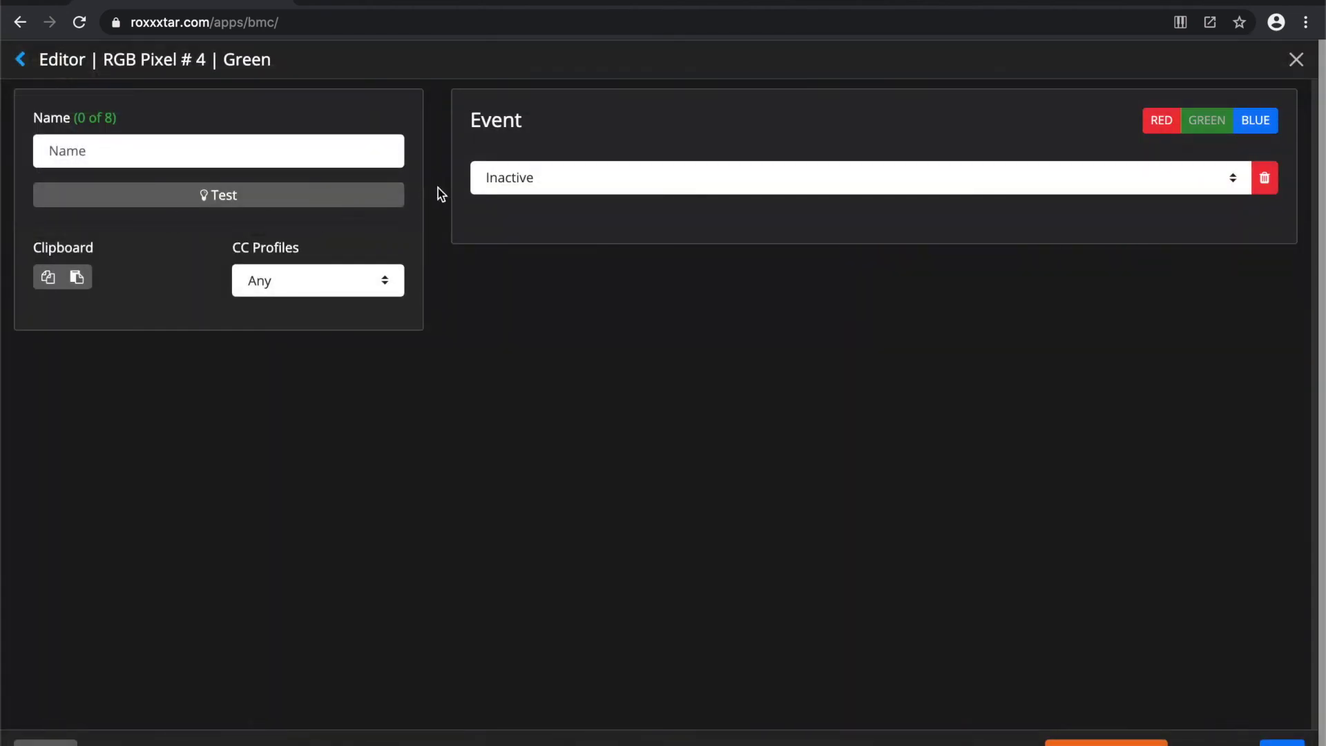
{"action": "left_click", "coordinate": [520, 173]}
{"action": "left_click", "coordinate": [238, 519]}
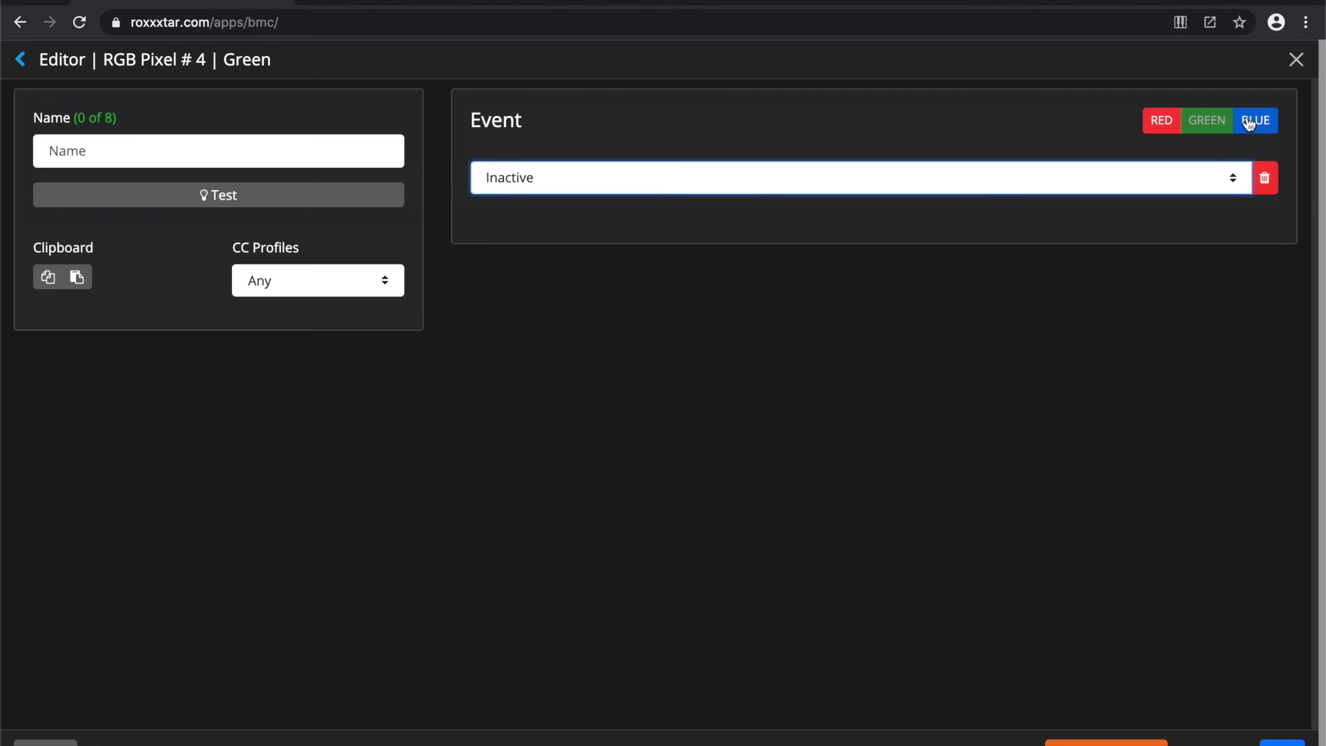
{"action": "left_click", "coordinate": [1296, 60]}
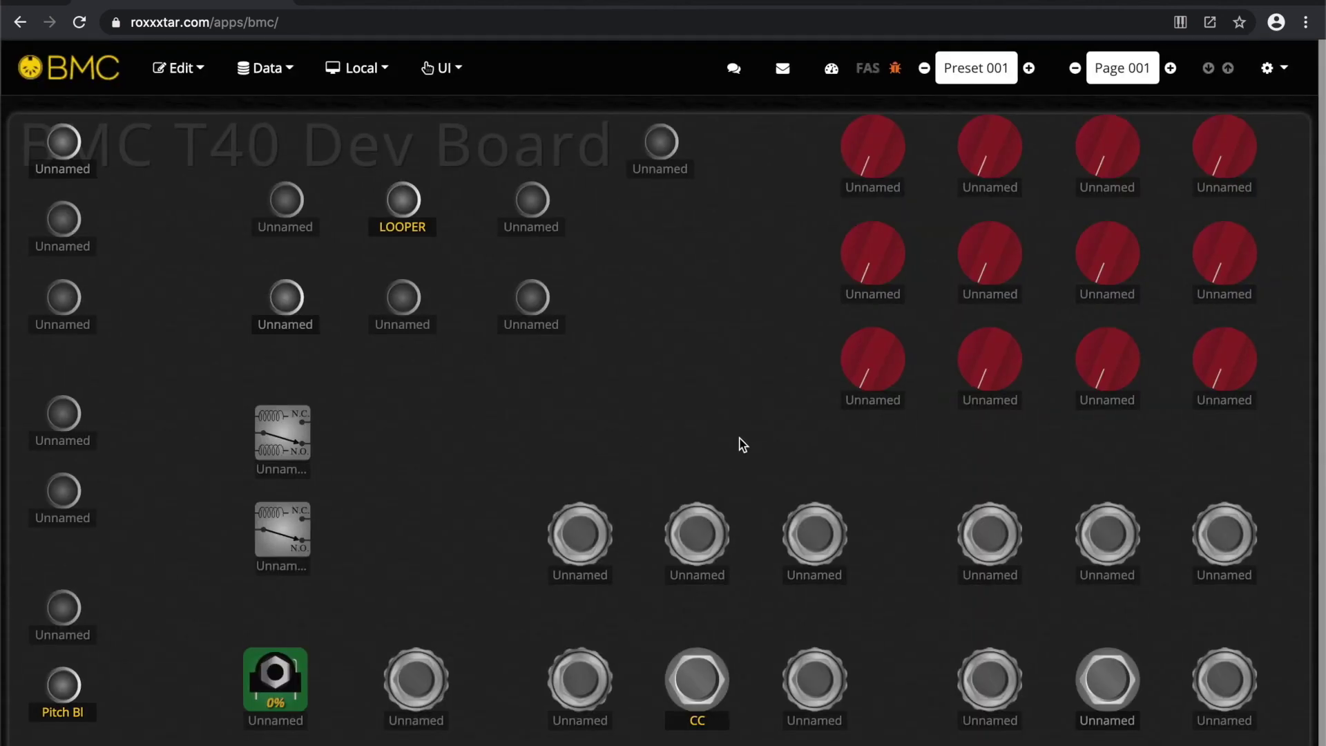
Step: Open the Copy/Swap tool, check its available modes, and close it without copying anything
{"action": "left_click", "coordinate": [187, 80]}
{"action": "left_click", "coordinate": [268, 69]}
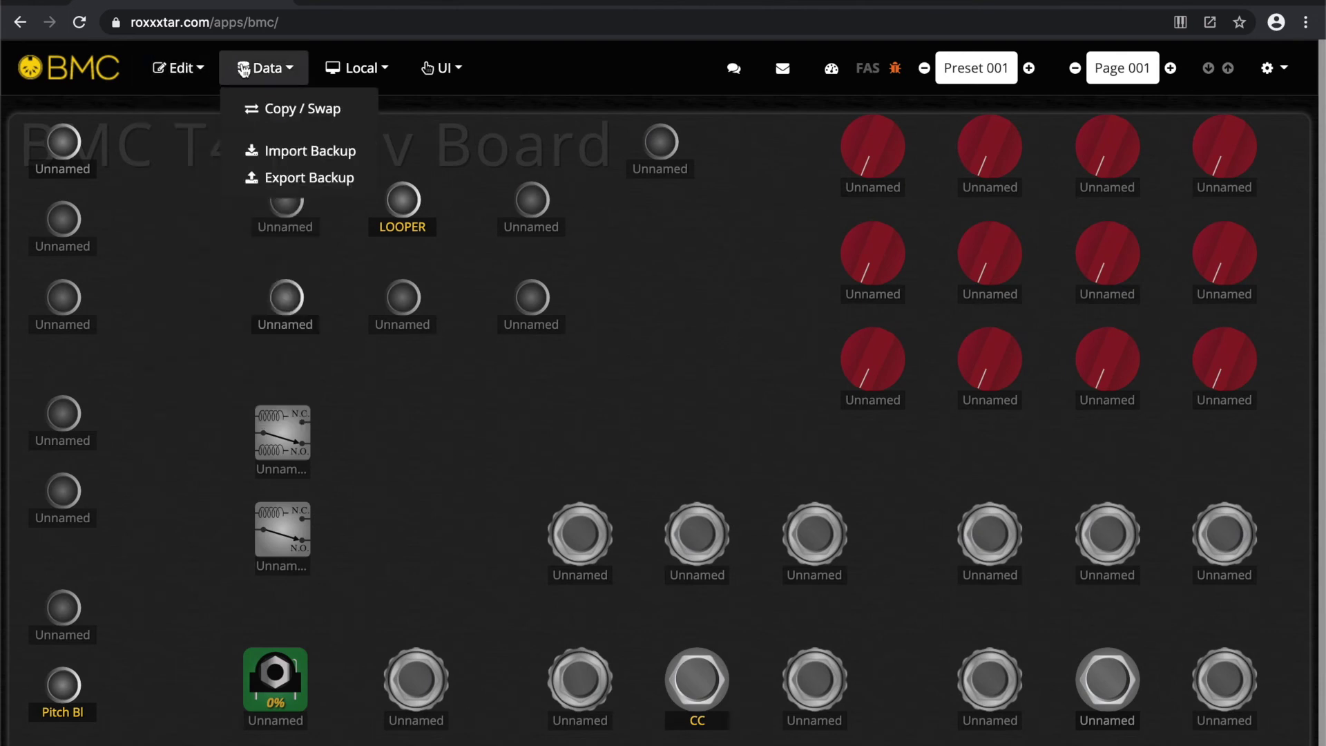
{"action": "left_click", "coordinate": [282, 117]}
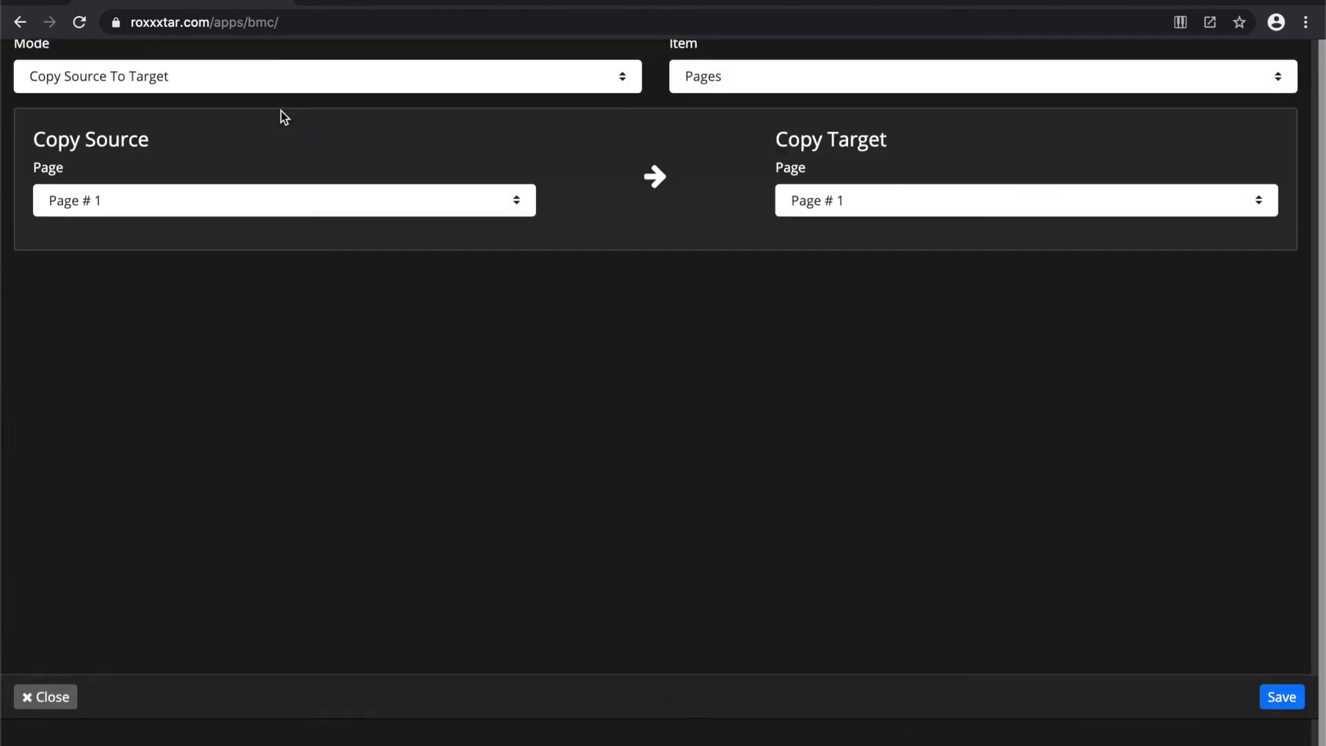
{"action": "left_click", "coordinate": [534, 141]}
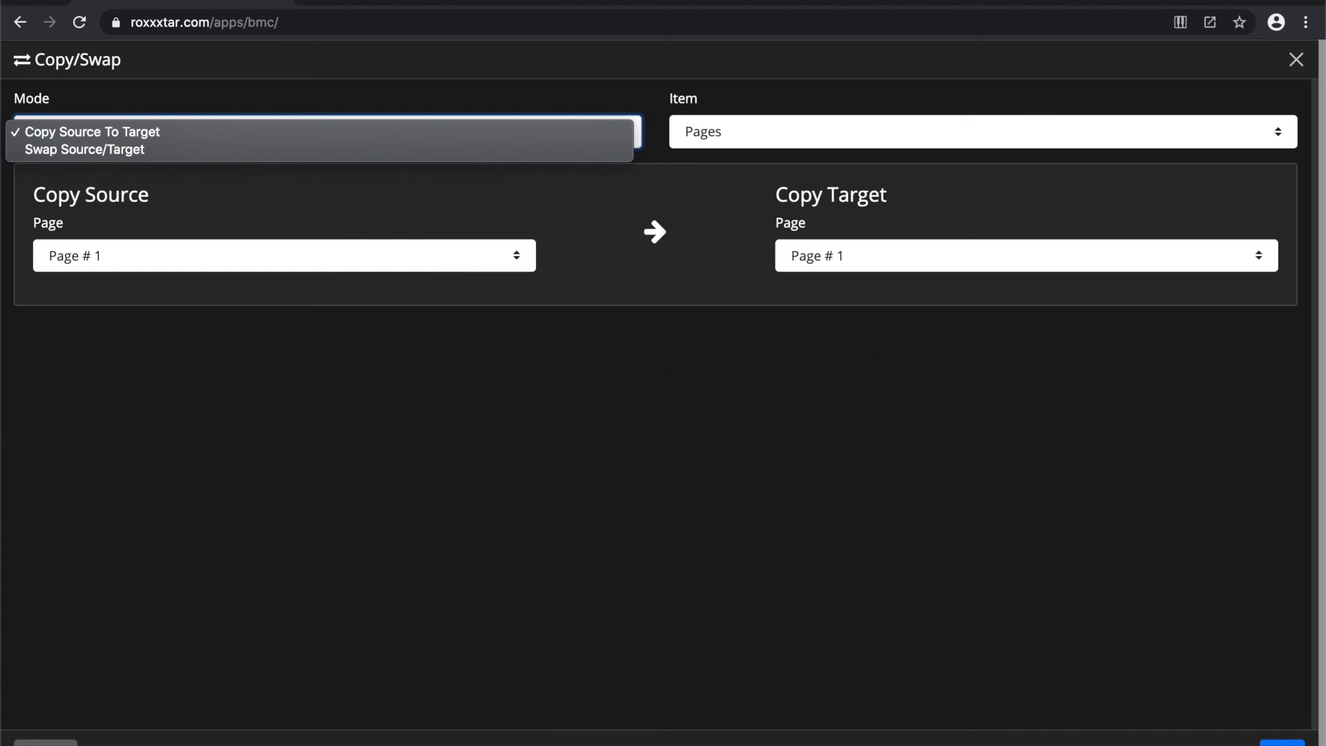
{"action": "left_click", "coordinate": [66, 743]}
{"action": "left_click", "coordinate": [65, 742]}
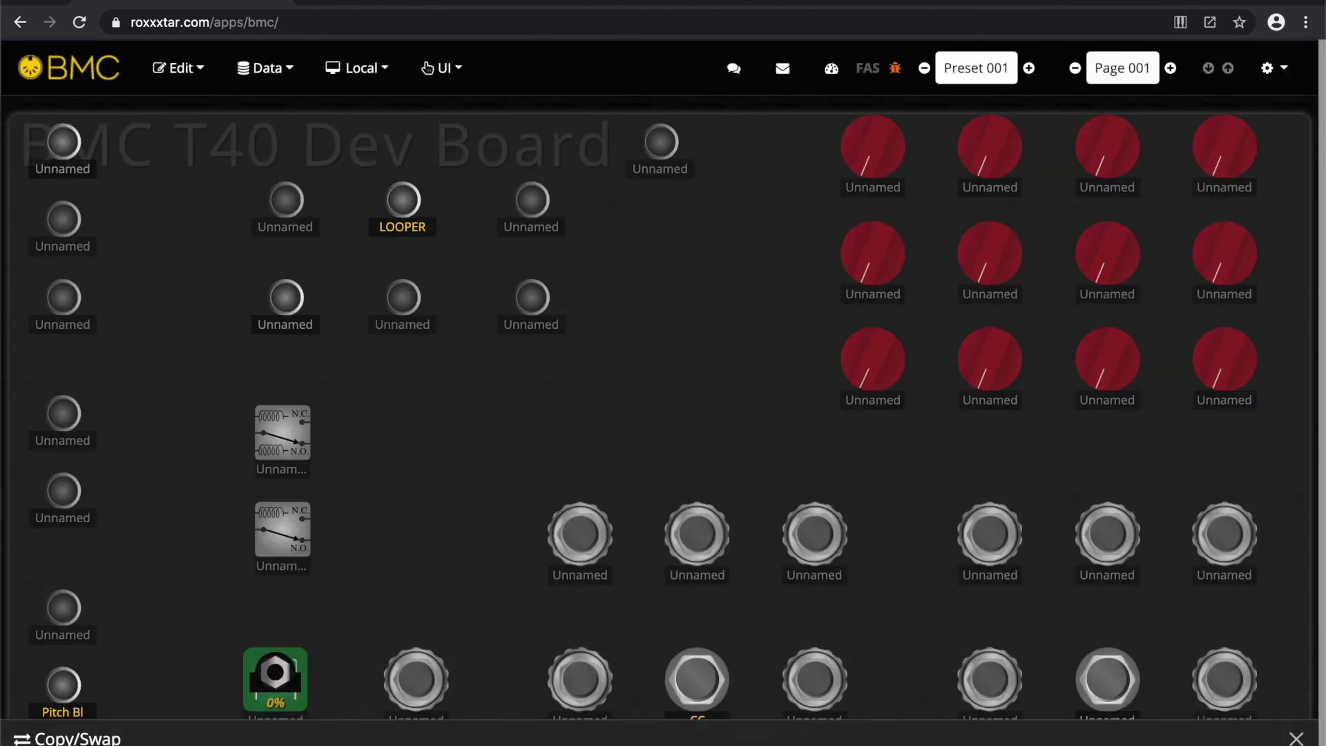
Step: Check the quick actions of the CC button and the backup import and export options without choosing any
{"action": "right_click", "coordinate": [681, 666]}
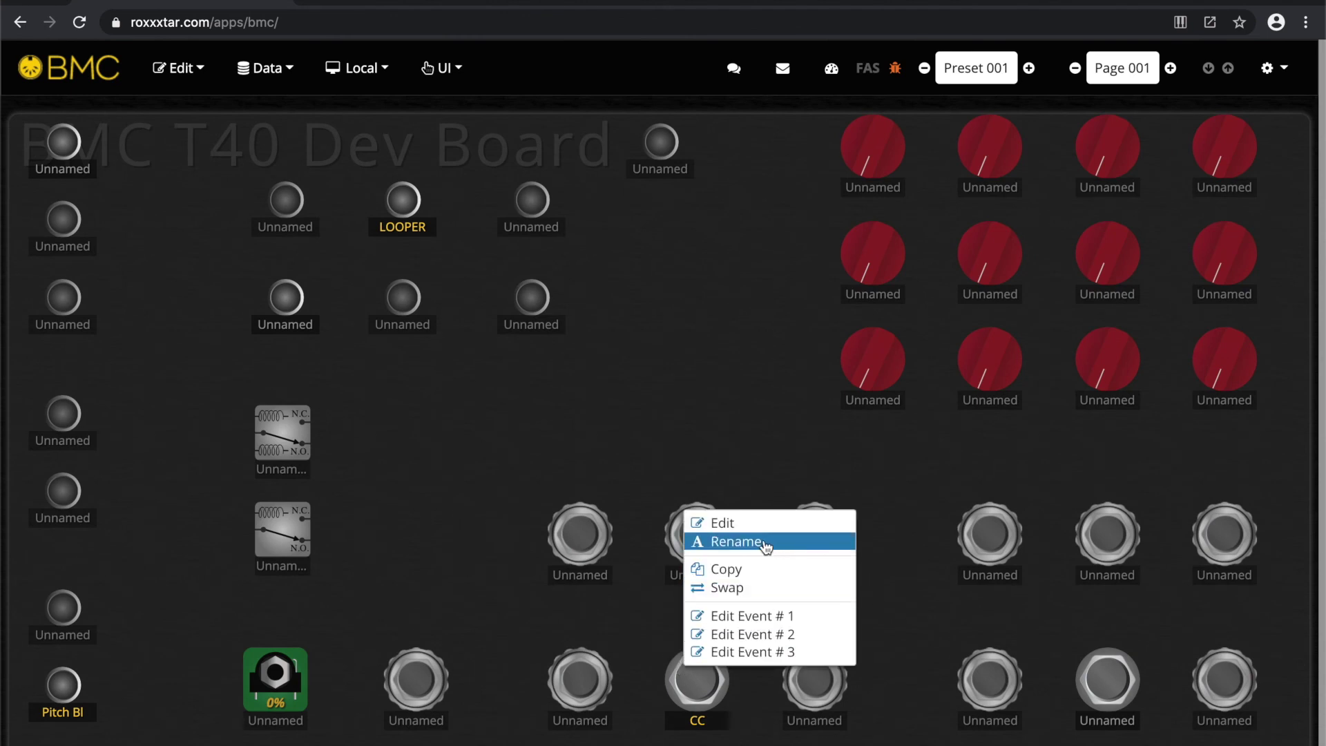
{"action": "left_click", "coordinate": [663, 388]}
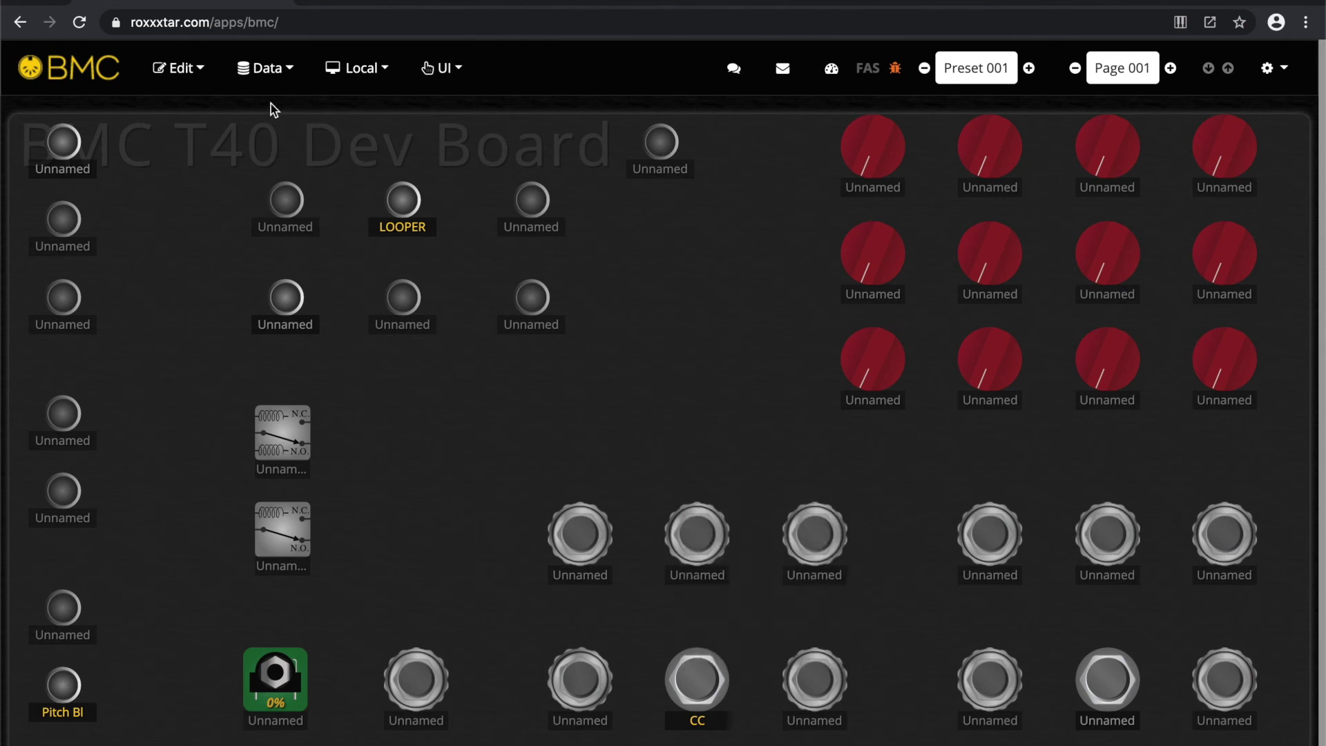
{"action": "left_click", "coordinate": [266, 68]}
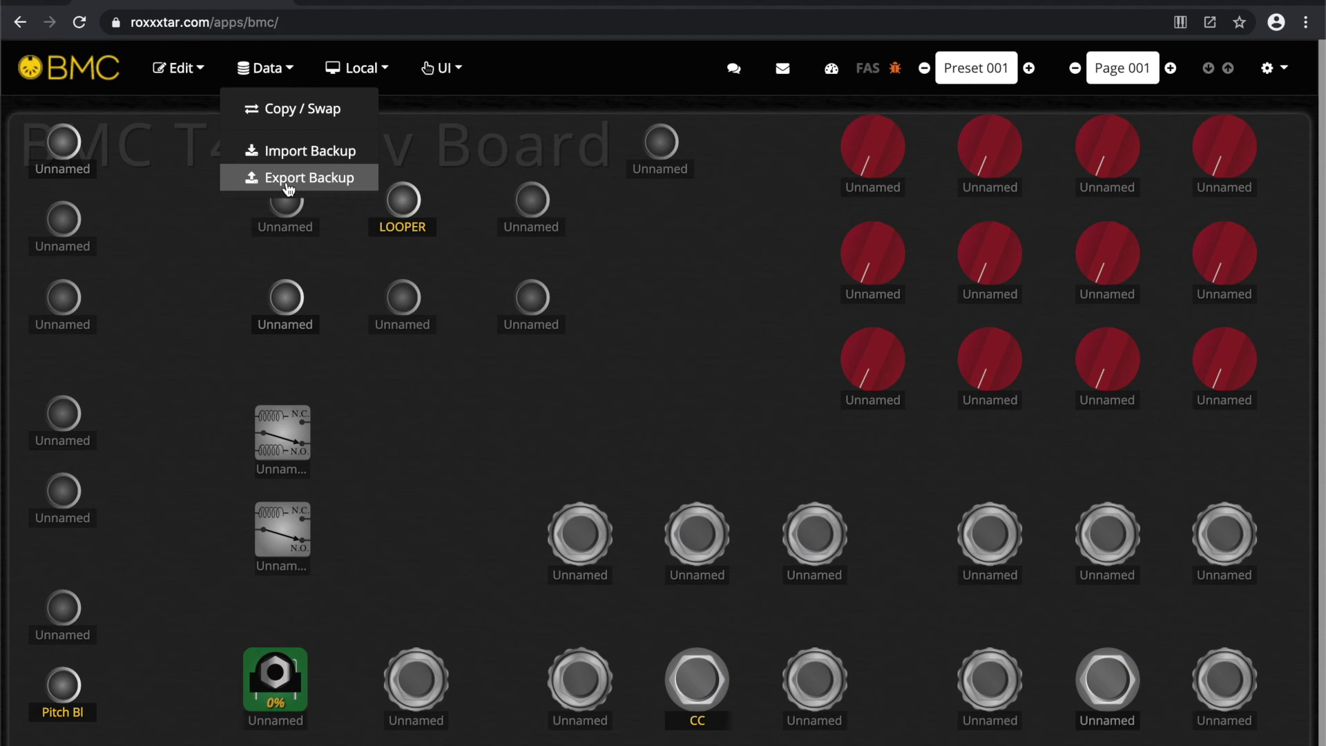
{"action": "left_click", "coordinate": [769, 276]}
Step: Review the General, MIDI and Routing/Soft-Thru settings, close them unchanged, and open the BMC version and credits information
{"action": "left_click", "coordinate": [1277, 78]}
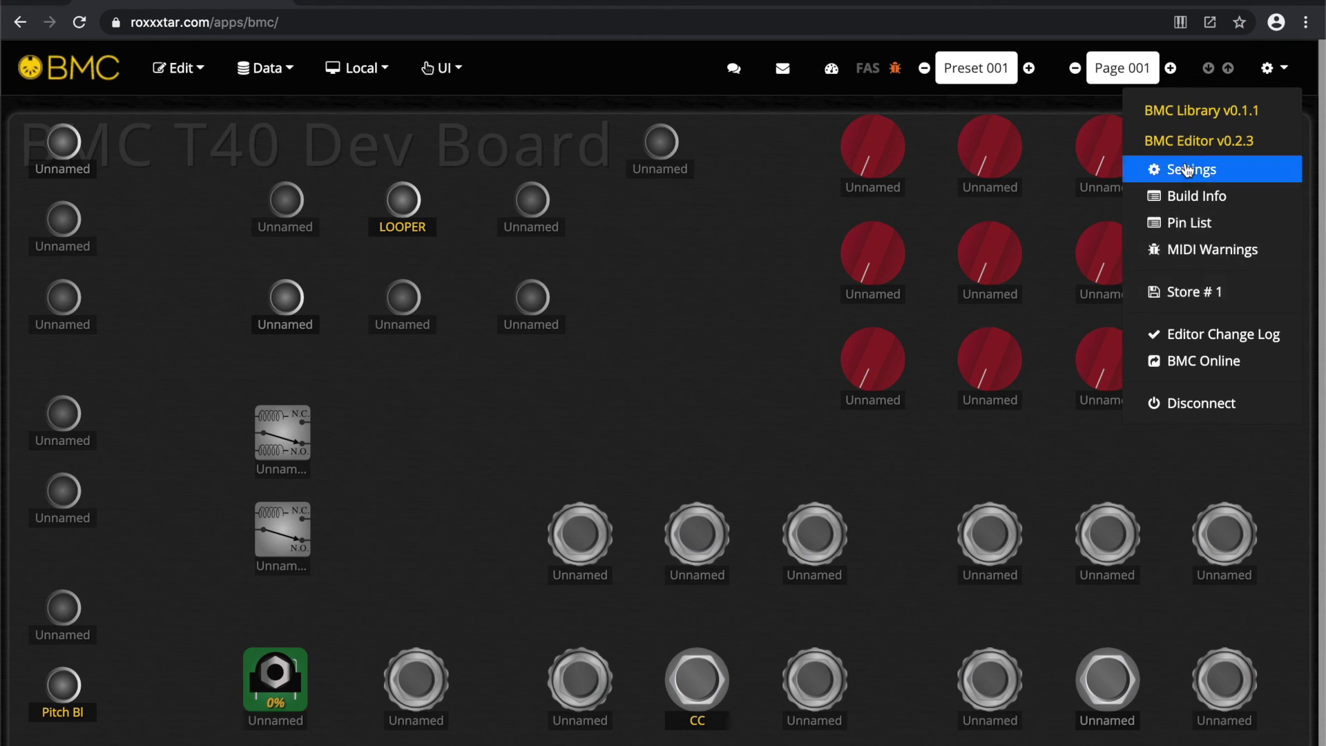
{"action": "left_click", "coordinate": [1186, 171]}
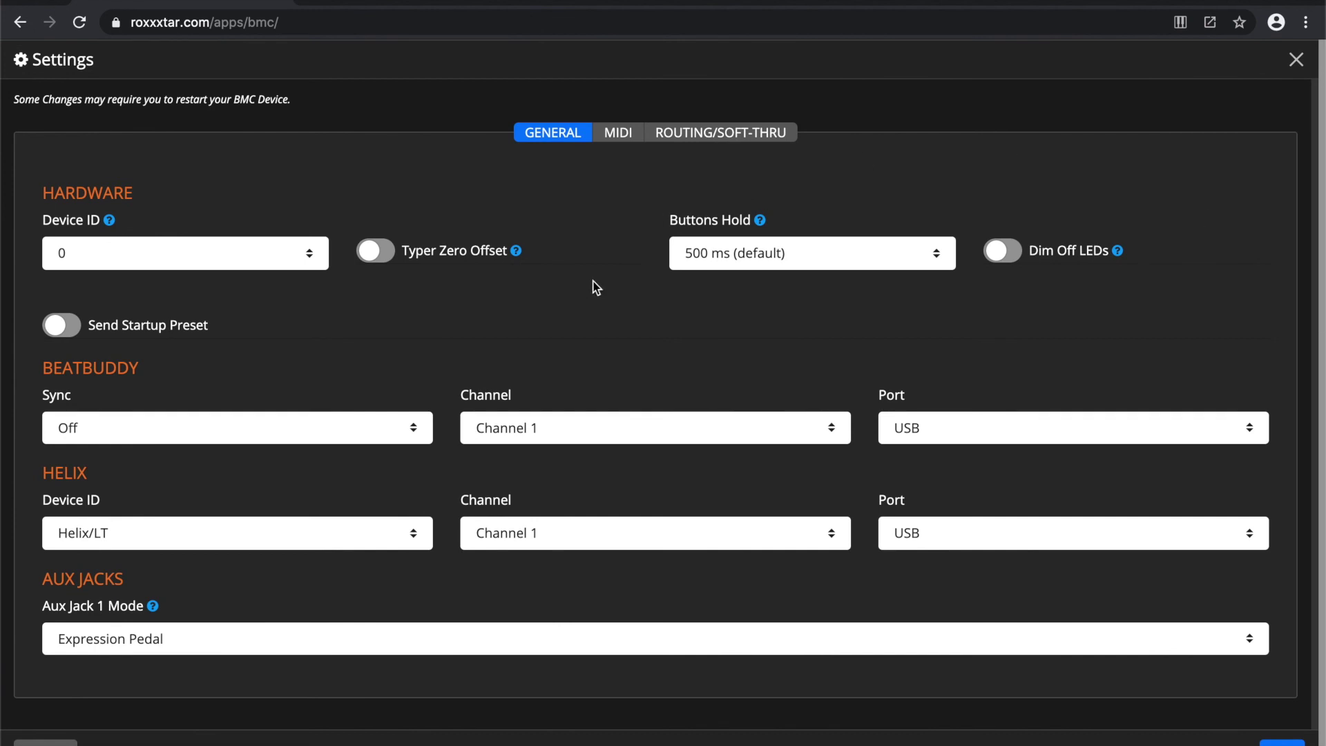
{"action": "left_click", "coordinate": [617, 145]}
{"action": "left_click", "coordinate": [676, 134]}
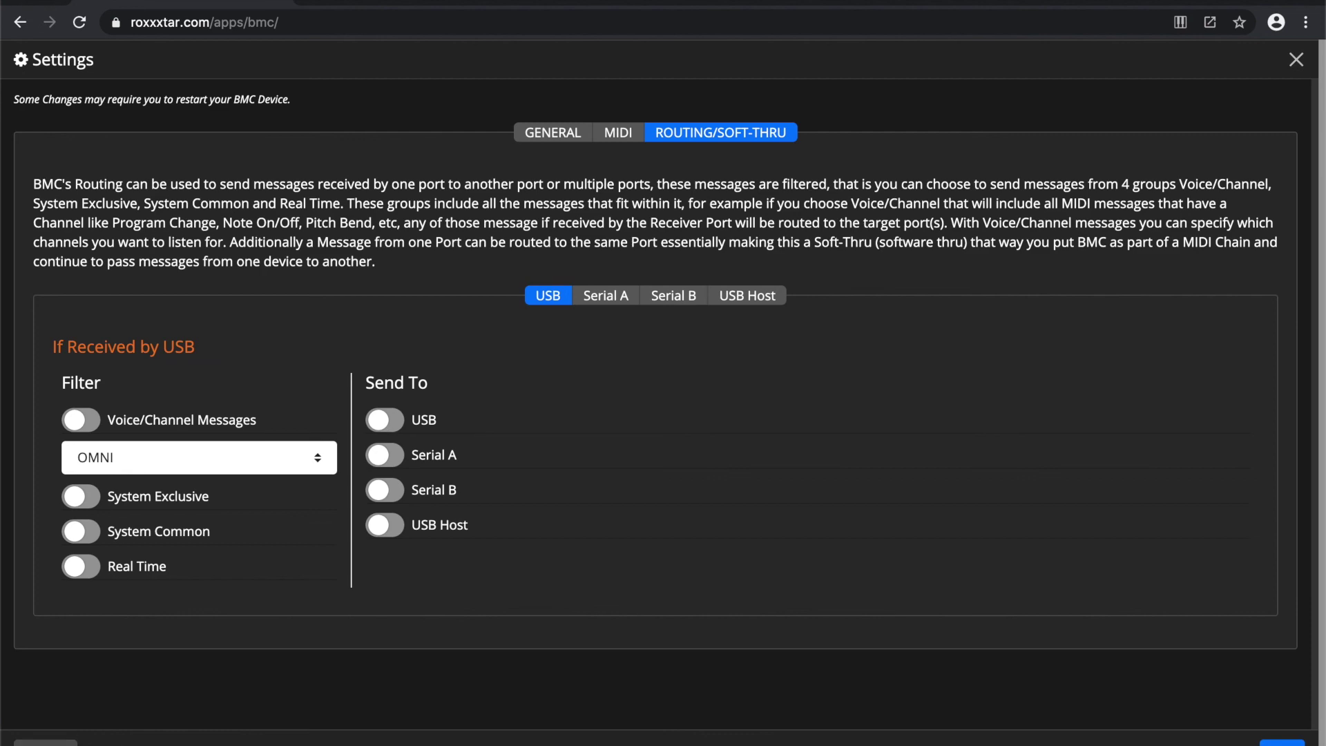
{"action": "left_click", "coordinate": [45, 743]}
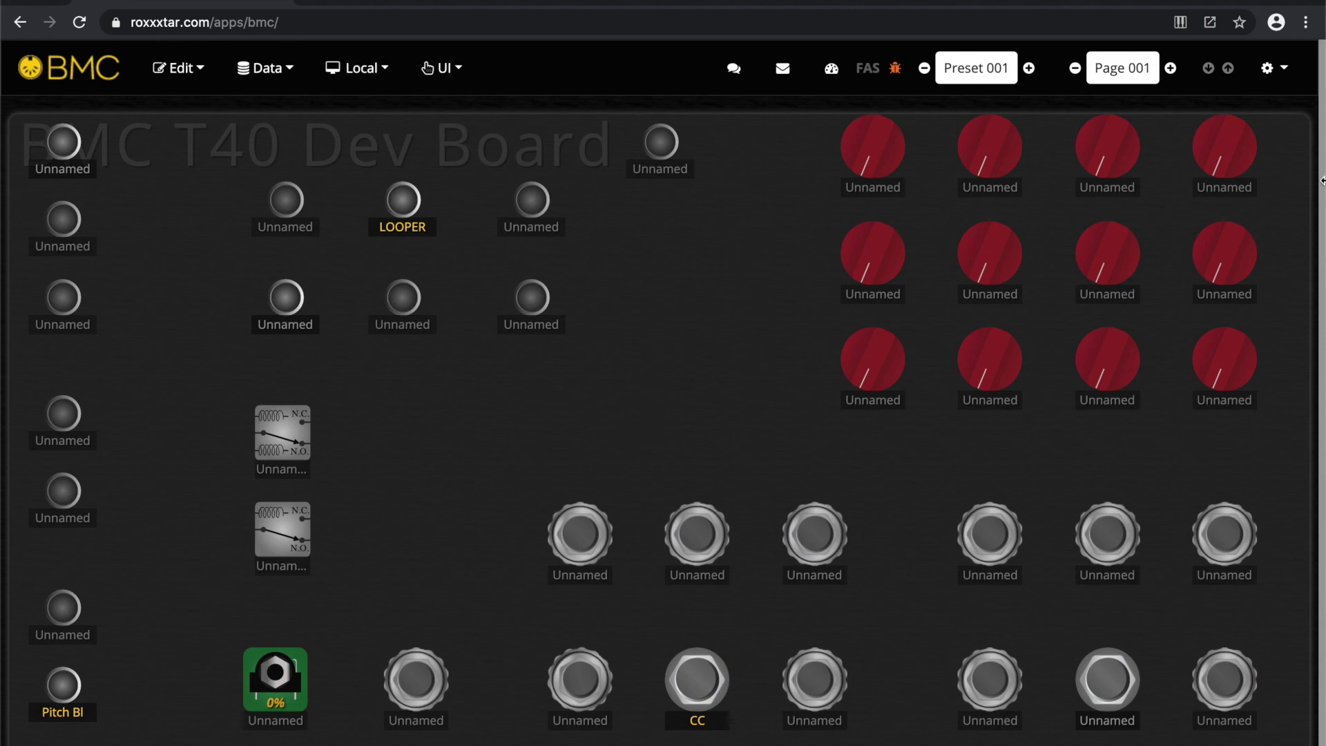
{"action": "left_click", "coordinate": [93, 80]}
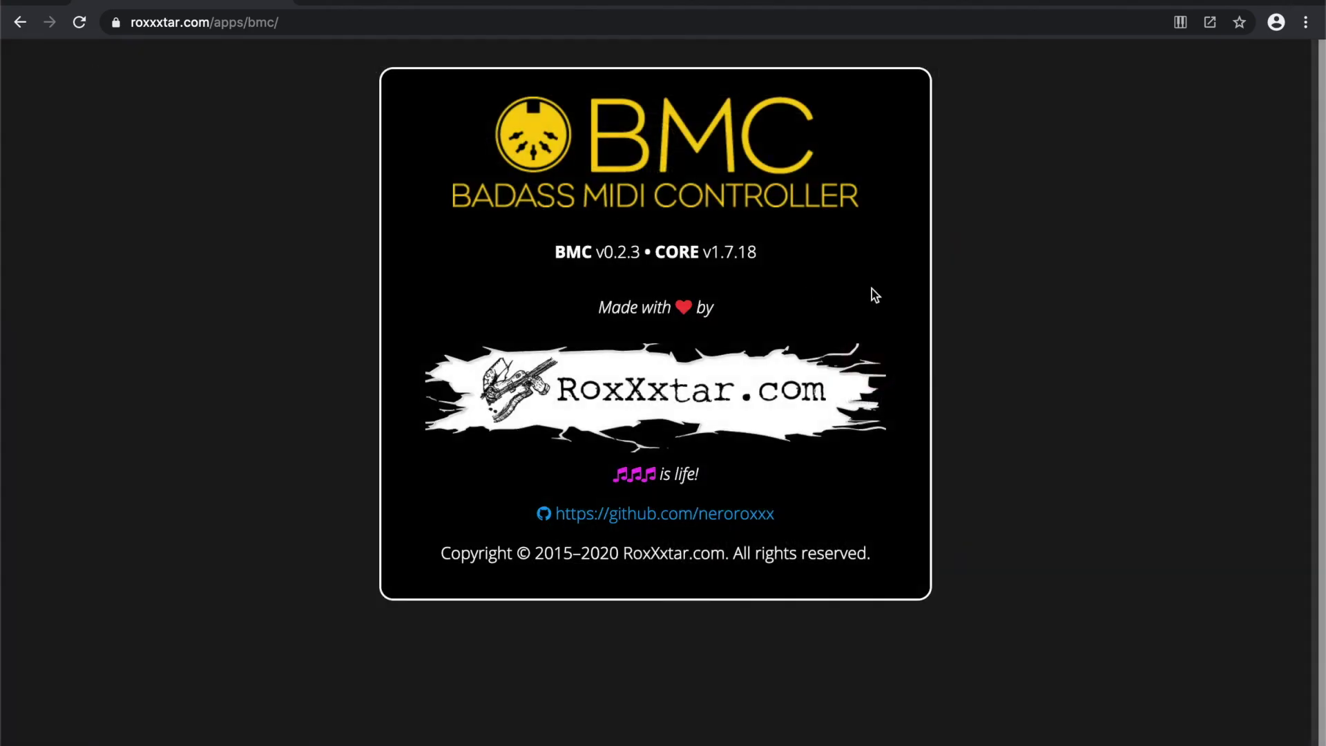
Step: Close the version and credits information and disconnect the BMC T40 Dev Board from the editor
{"action": "left_click", "coordinate": [219, 264]}
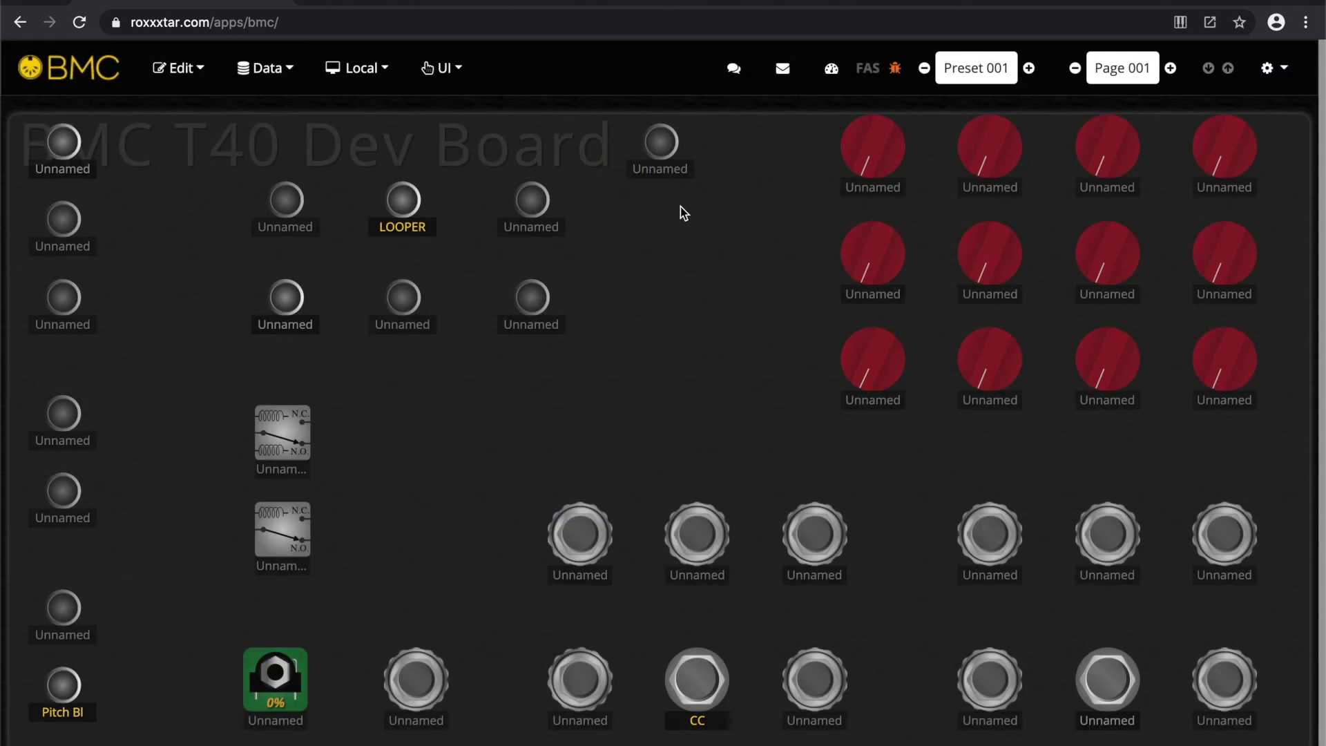
{"action": "left_click", "coordinate": [1277, 69]}
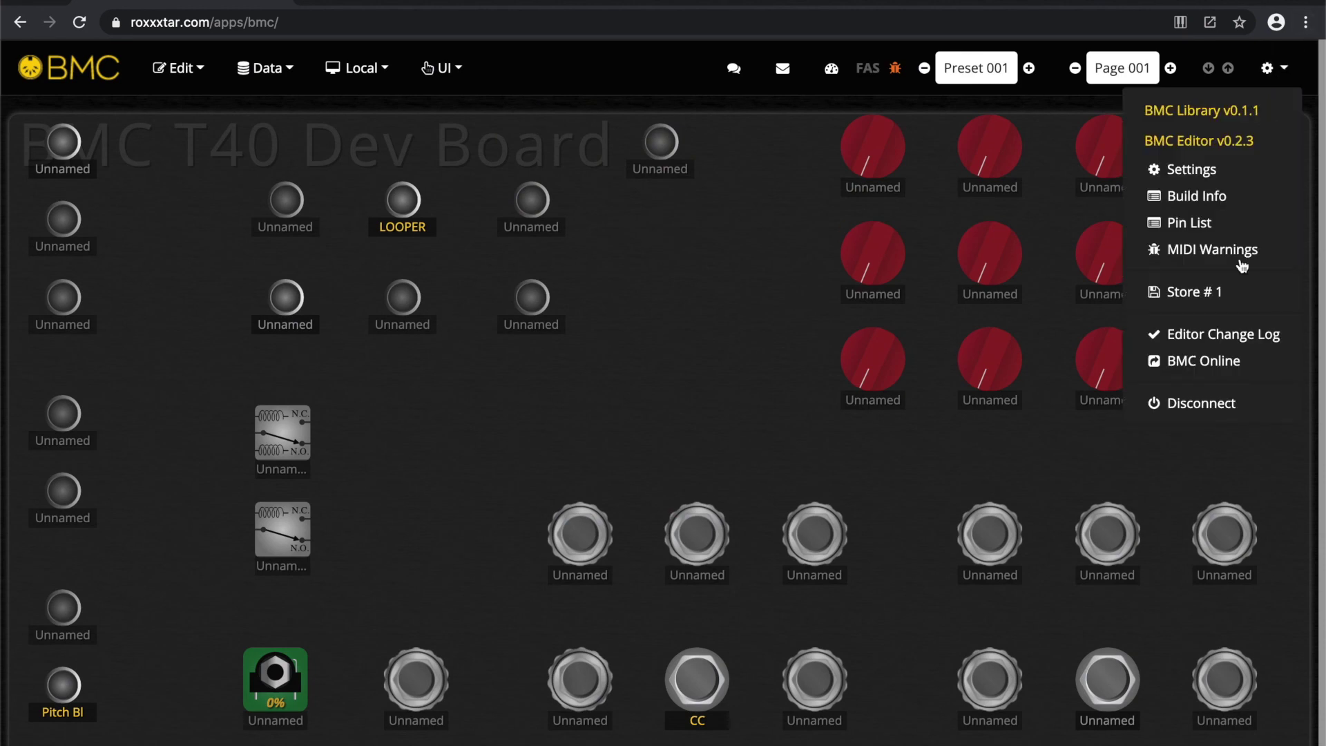
{"action": "left_click", "coordinate": [1230, 402]}
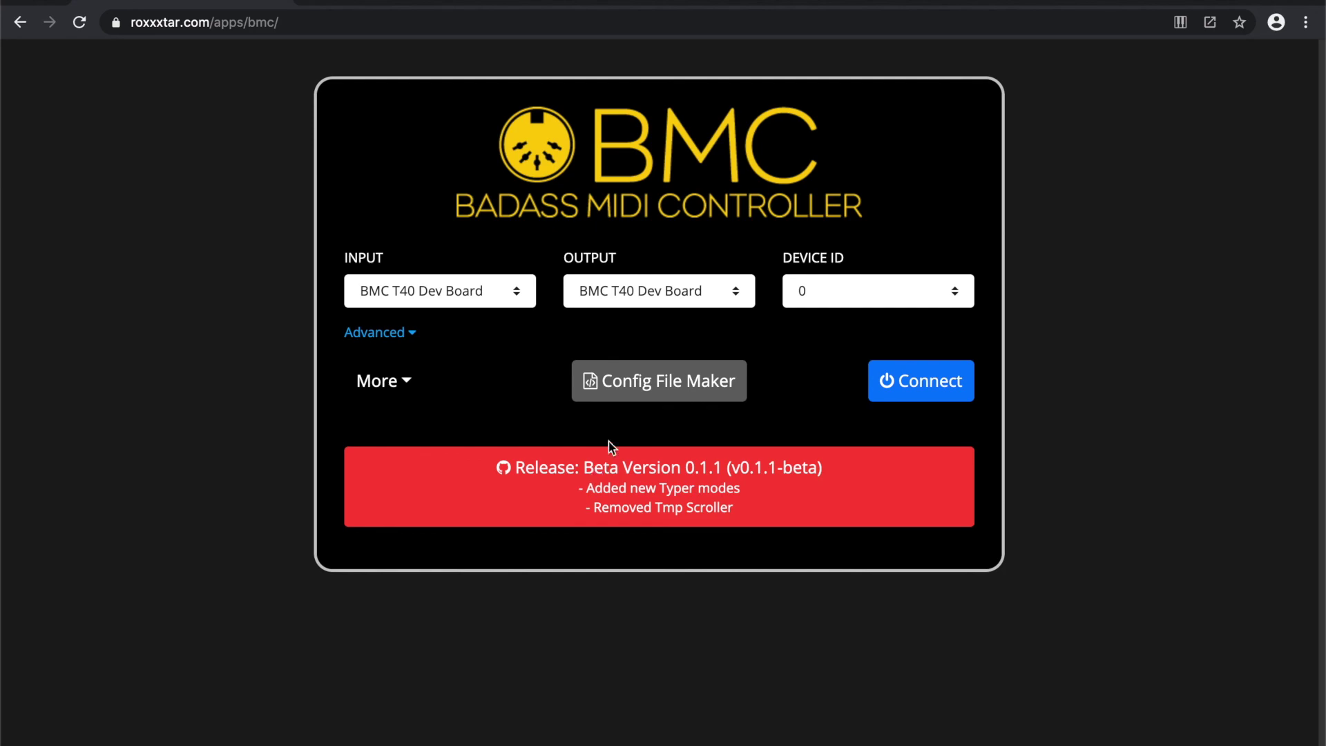
Step: Open the Config File Maker and review the Advanced compiled features for Buttons, Encoders and LEDs, ending on the General features
{"action": "left_click", "coordinate": [626, 391]}
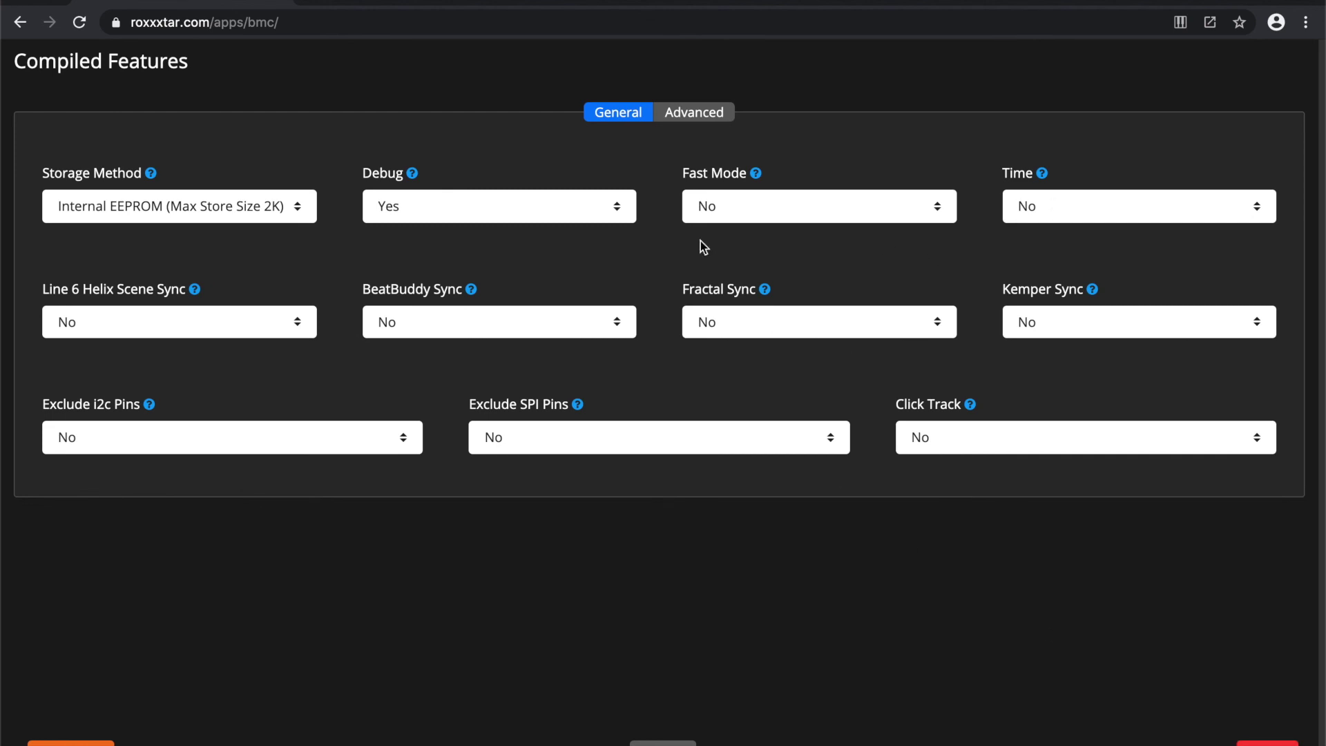
{"action": "left_click", "coordinate": [690, 114]}
{"action": "left_click", "coordinate": [563, 204]}
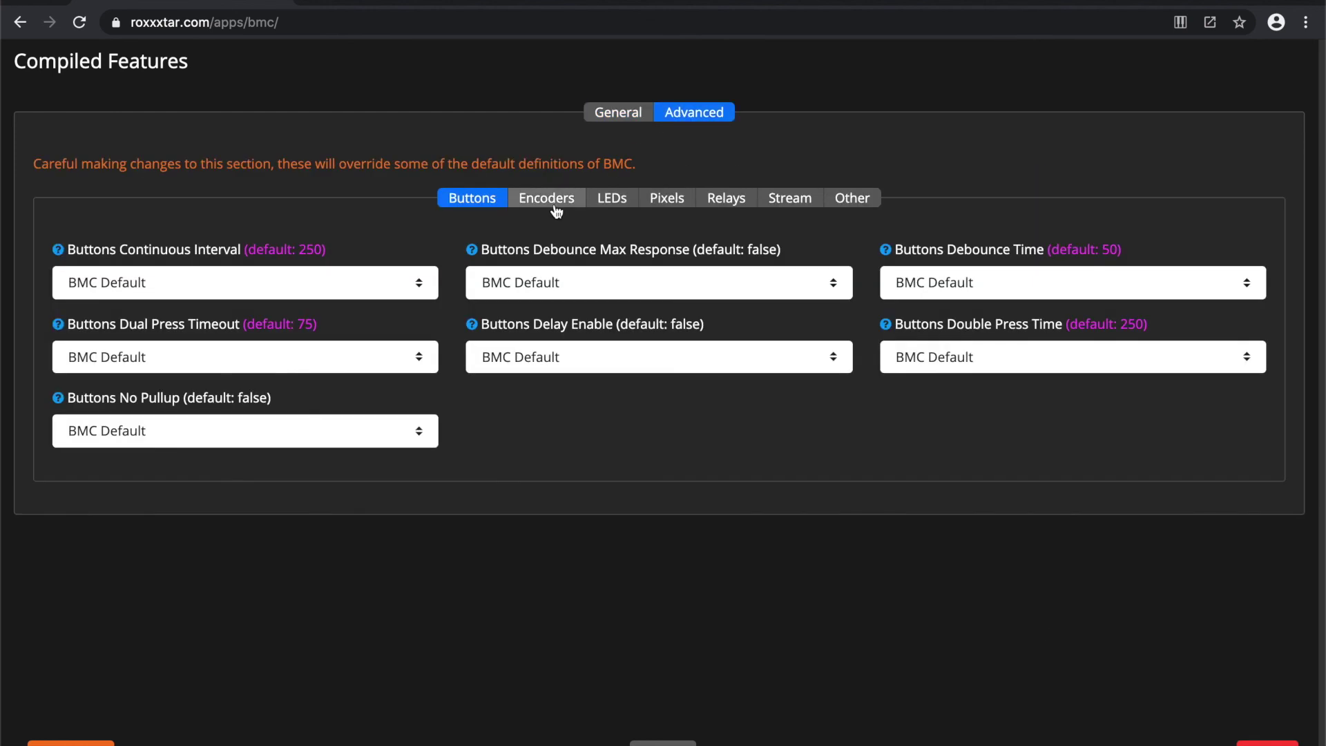
{"action": "left_click", "coordinate": [612, 202]}
{"action": "left_click", "coordinate": [492, 208]}
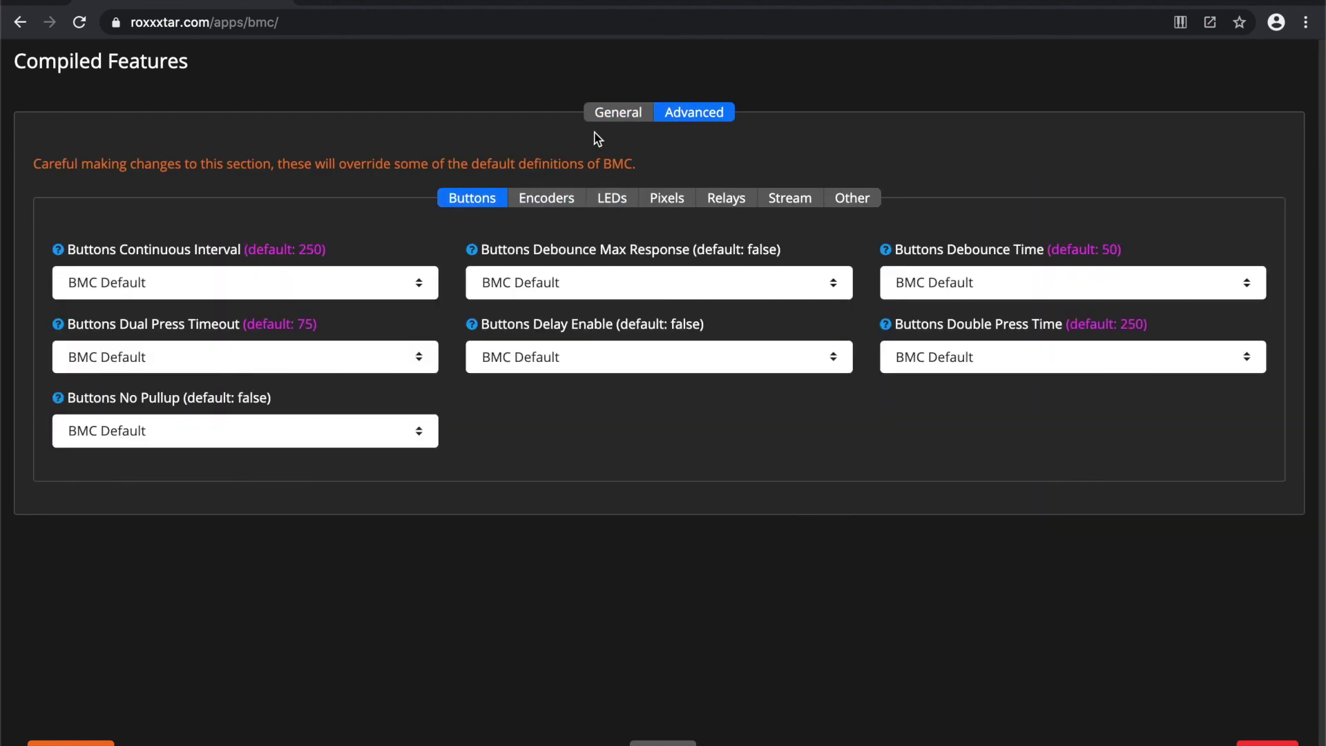
{"action": "left_click", "coordinate": [612, 116]}
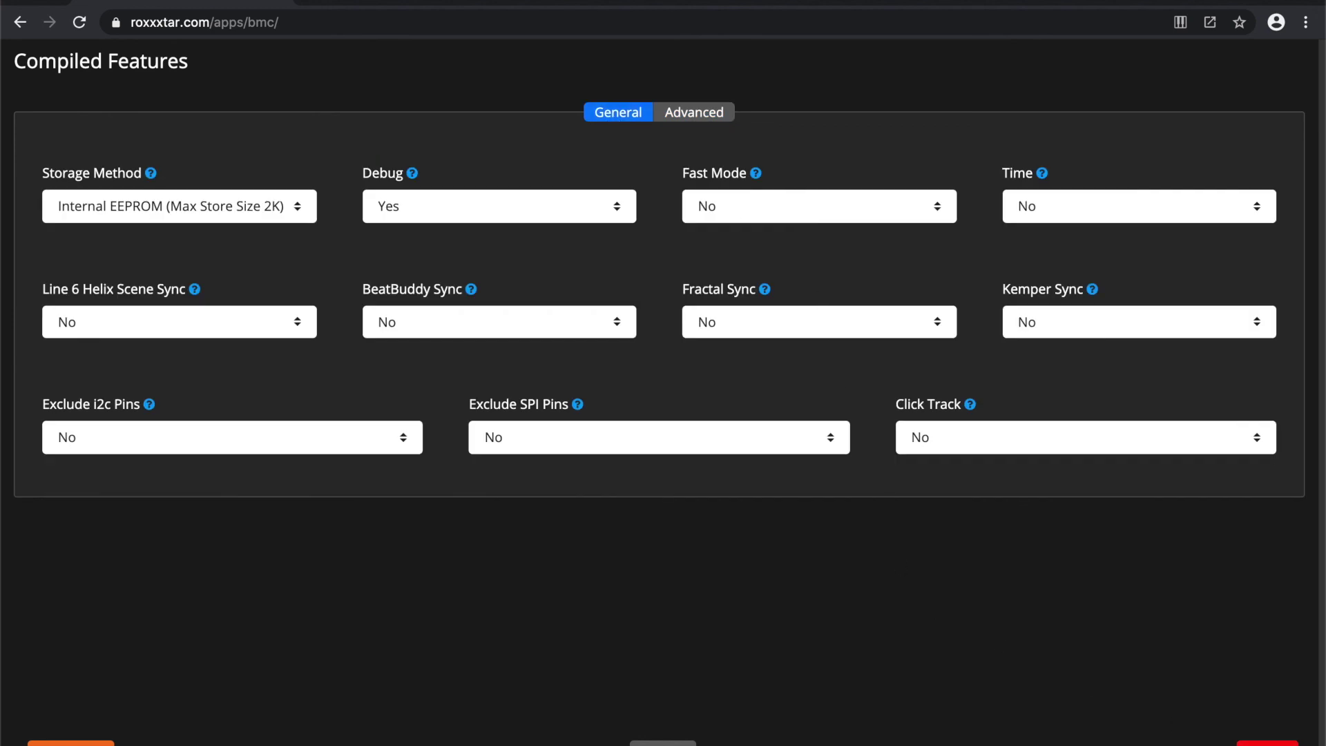